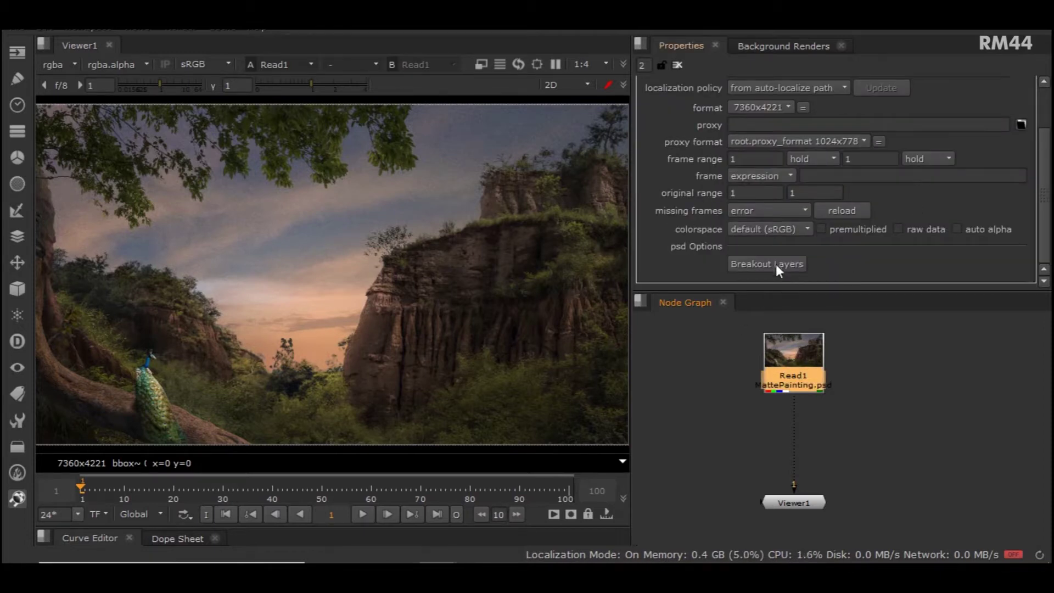
# - Break the MattePainting.psd Read node out into its separate layer branches
pyautogui.click(785, 265)
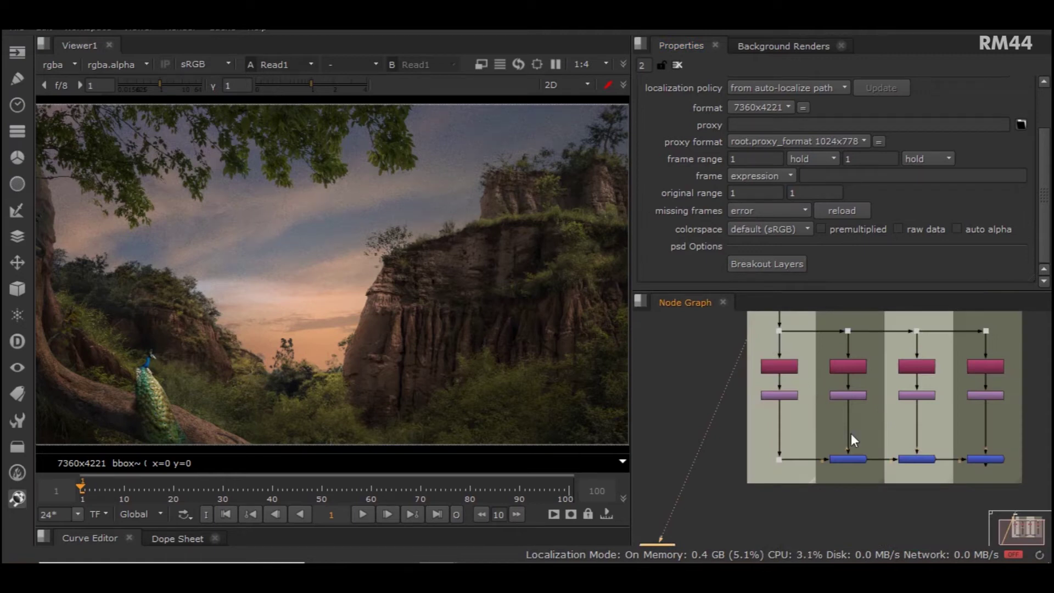
pyautogui.scroll(-5, 824, 439)
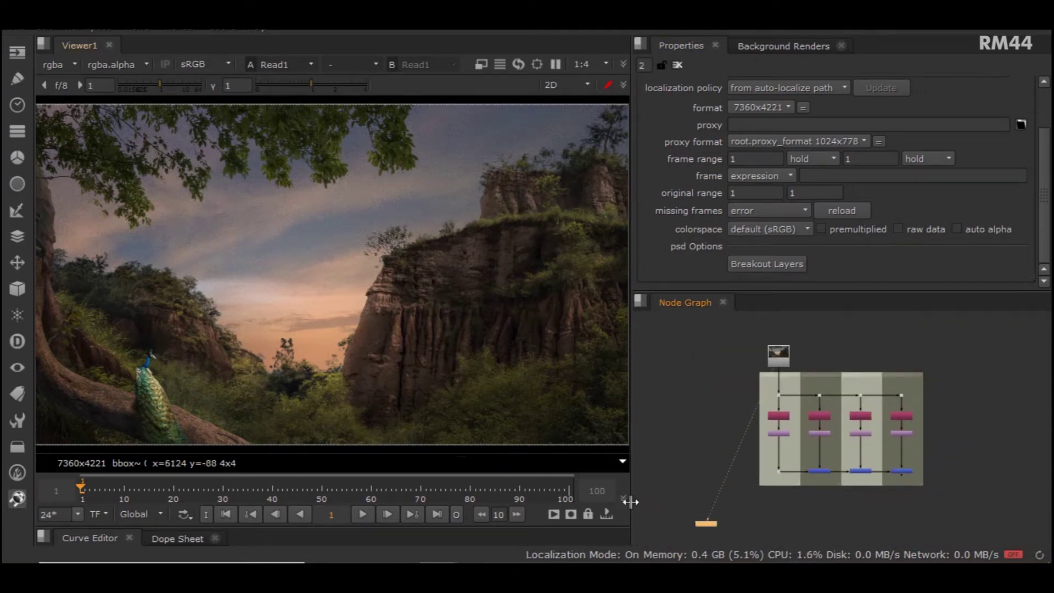
pyautogui.scroll(4, 840, 417)
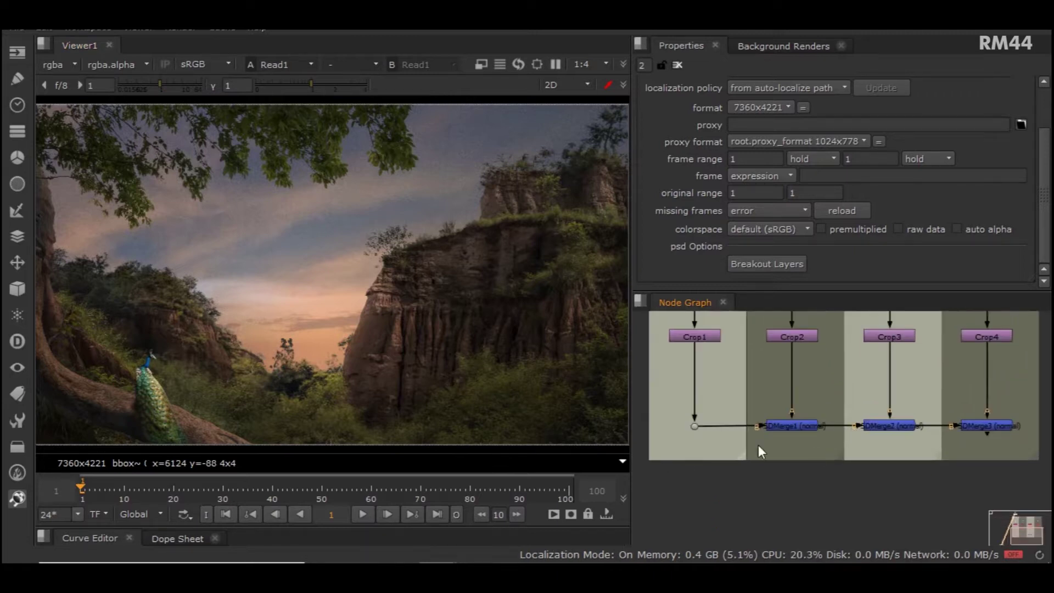
# - Delete the merge row with its connecting dot and all four Crop nodes from the layer branches
pyautogui.moveTo(1039, 396); pyautogui.dragTo(647, 463)
pyautogui.press('Delete')
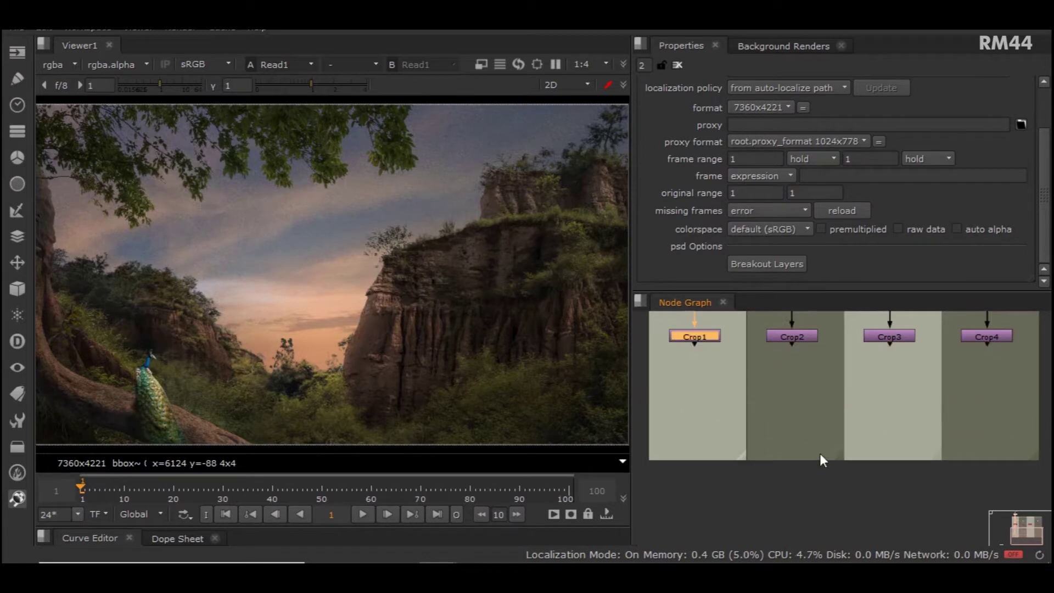
pyautogui.moveTo(820, 453); pyautogui.dragTo(826, 540, button='middle')
pyautogui.moveTo(673, 401); pyautogui.dragTo(1050, 488)
pyautogui.press('Delete')
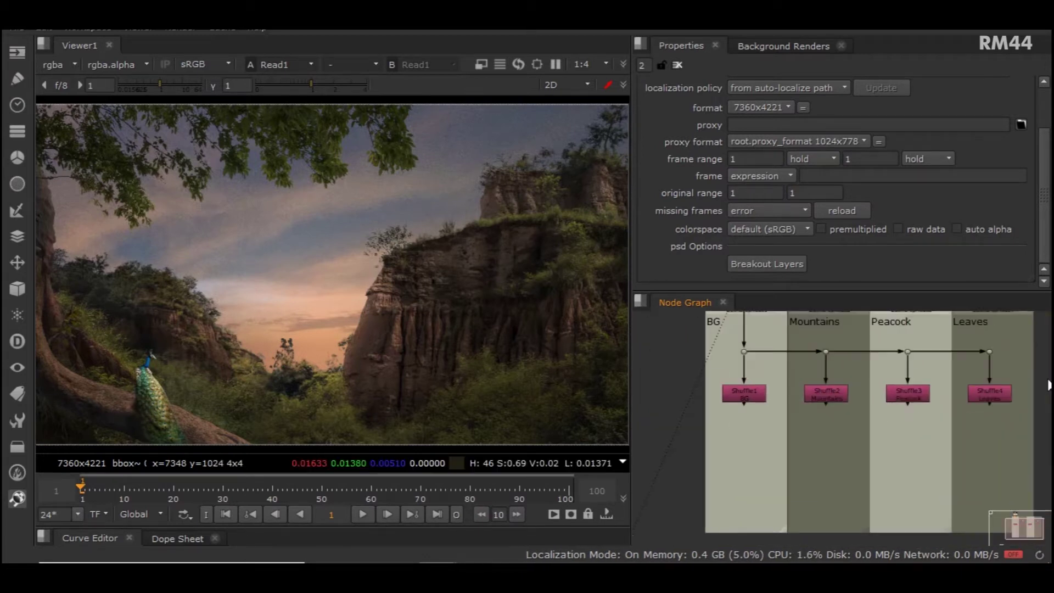
# - Add a Premult node after the BG layer's Shuffle1 and space it slightly below
pyautogui.moveTo(1047, 378); pyautogui.dragTo(691, 432)
pyautogui.click(723, 457)
pyautogui.moveTo(751, 429); pyautogui.dragTo(750, 381, button='middle')
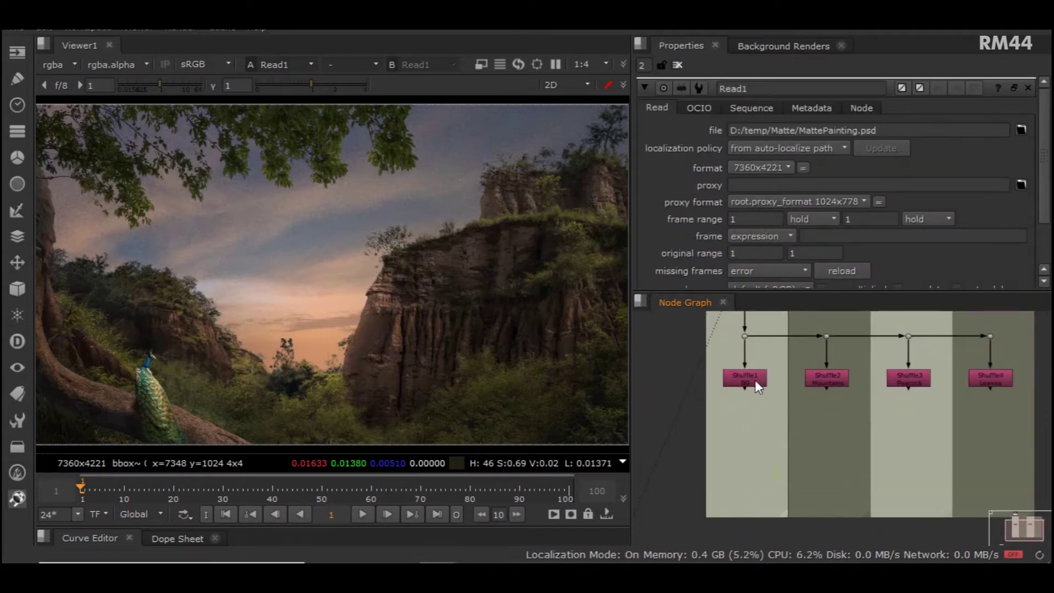
pyautogui.click(756, 380)
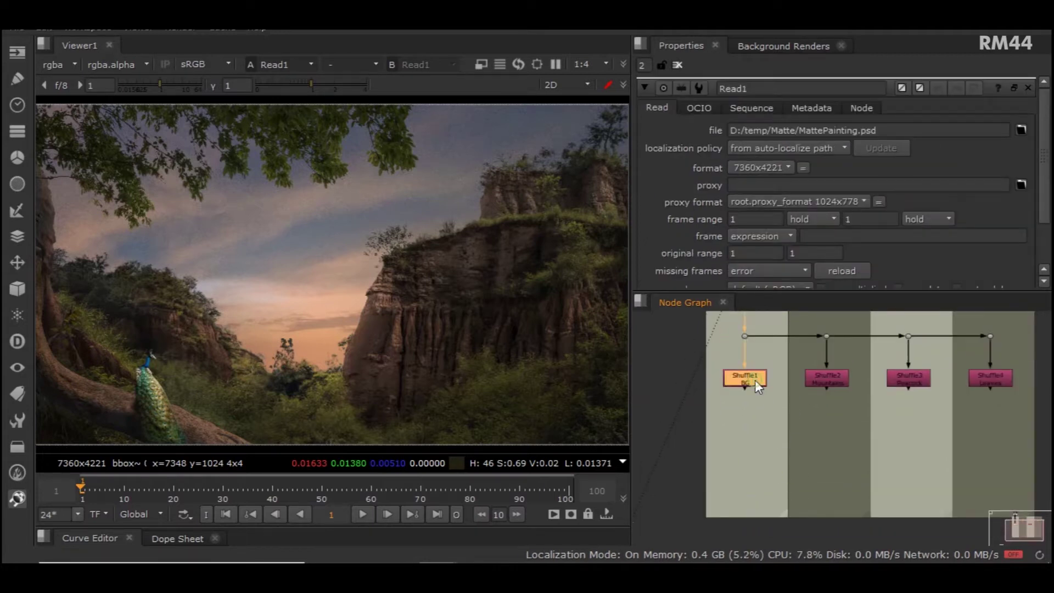
pyautogui.press('Tab')
pyautogui.write('prem')
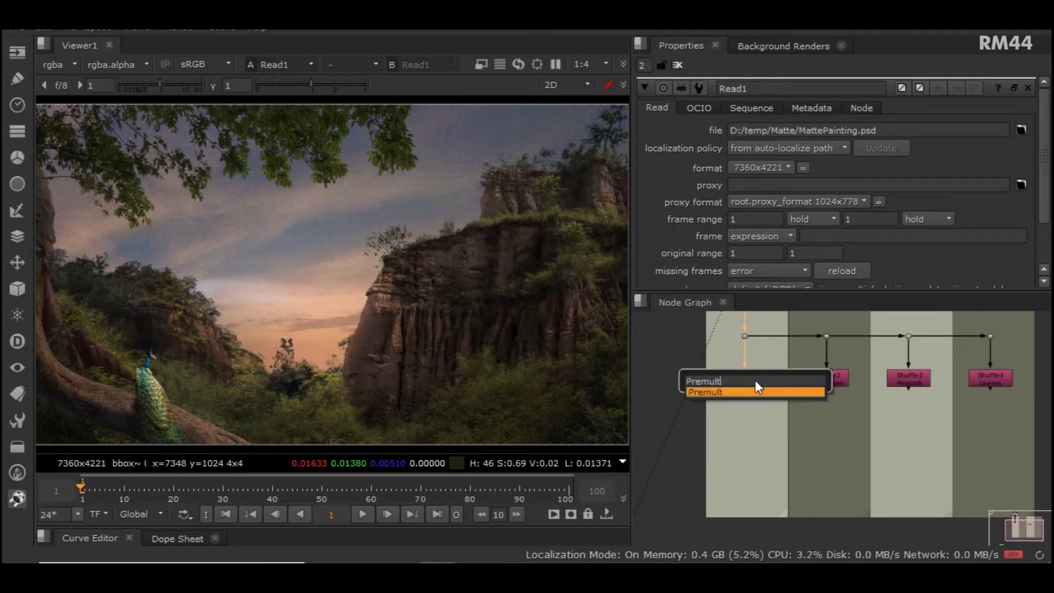
pyautogui.press('Return')
pyautogui.moveTo(750, 394); pyautogui.dragTo(752, 417)
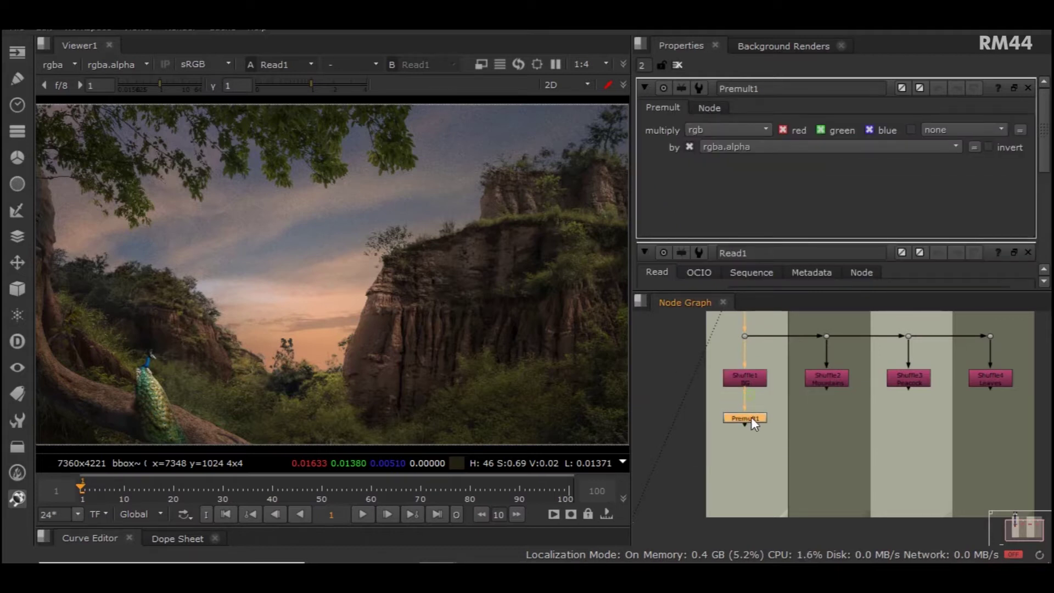
# - Add a Premult node after the Mountains layer's Shuffle2 and space it slightly below
pyautogui.click(824, 380)
pyautogui.press('Tab')
pyautogui.write('Premult')
pyautogui.press('Return')
pyautogui.moveTo(831, 396); pyautogui.dragTo(832, 419)
# - Add a Premult node after the Peacock layer's Shuffle3 and space it slightly below
pyautogui.click(904, 375)
pyautogui.press('Tab')
pyautogui.write('Premult')
pyautogui.press('Return')
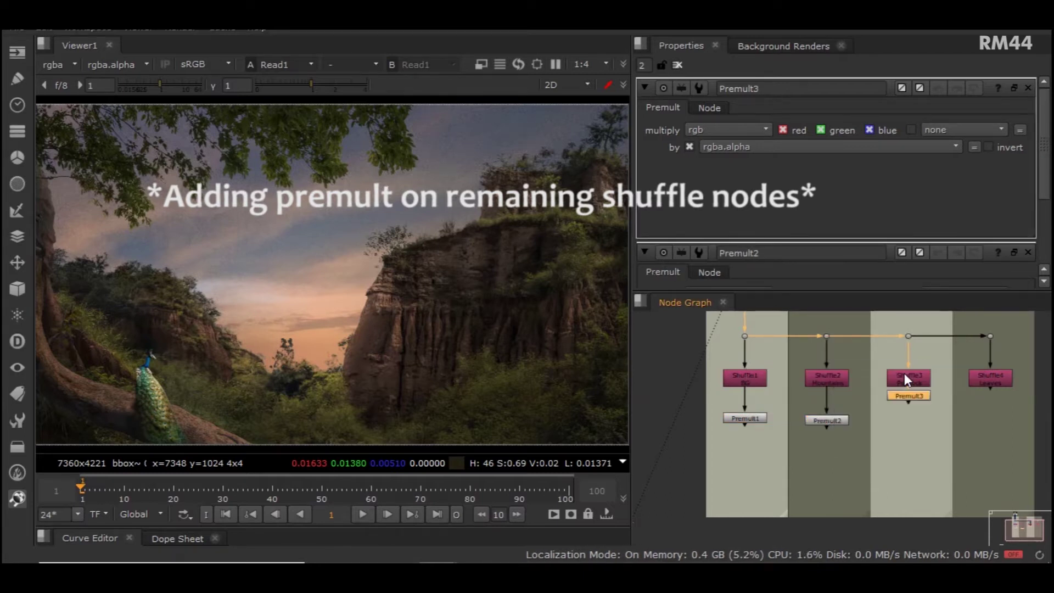
pyautogui.moveTo(906, 395); pyautogui.dragTo(907, 418)
# - Add a Premult node after the Leaves layer's Shuffle4
pyautogui.click(990, 382)
pyautogui.press('Tab')
pyautogui.write('Premult')
pyautogui.press('Return')
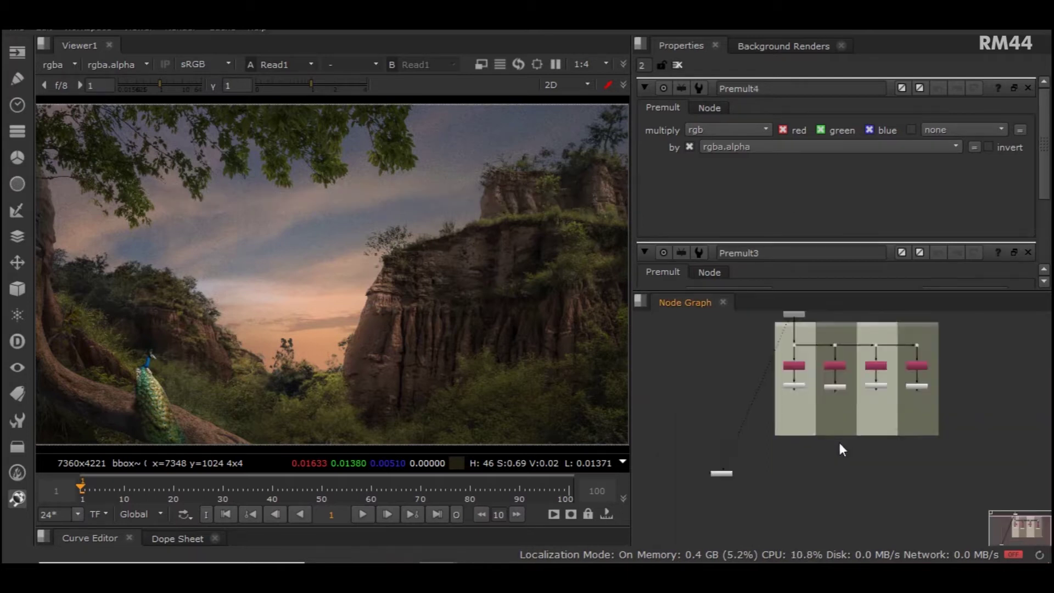
# - Create an unconnected Scene node in the empty area below the layer backdrops
pyautogui.scroll(3, 839, 440)
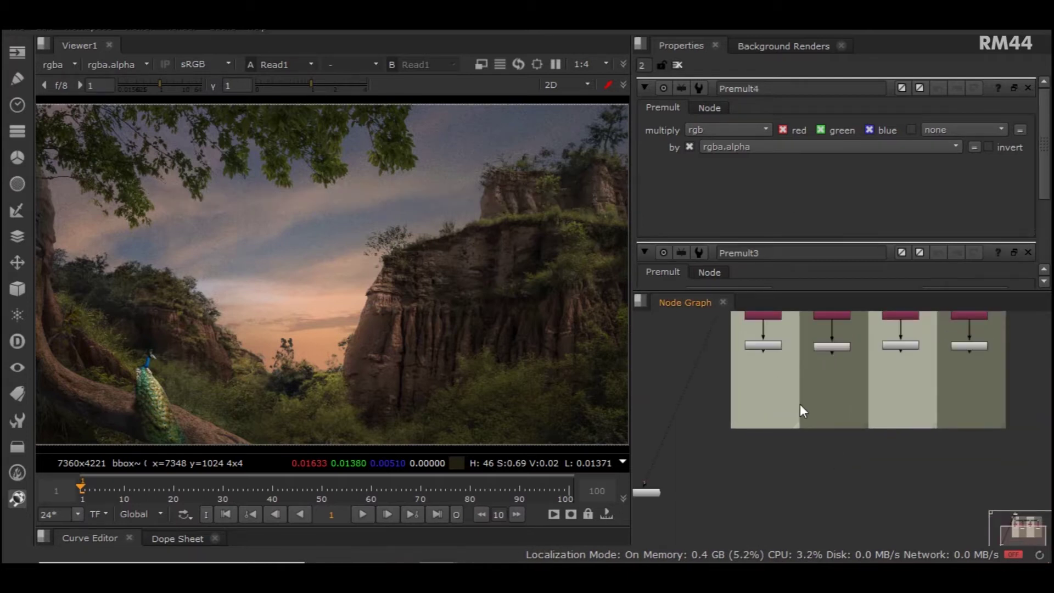
pyautogui.moveTo(781, 400); pyautogui.dragTo(781, 416, button='middle')
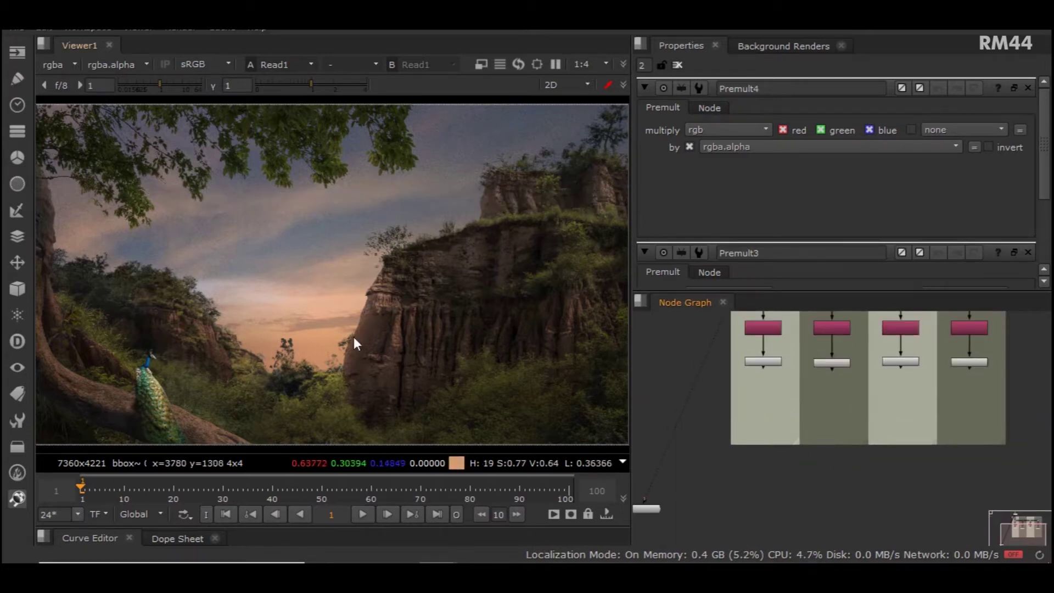
pyautogui.moveTo(873, 515); pyautogui.dragTo(869, 466, button='middle')
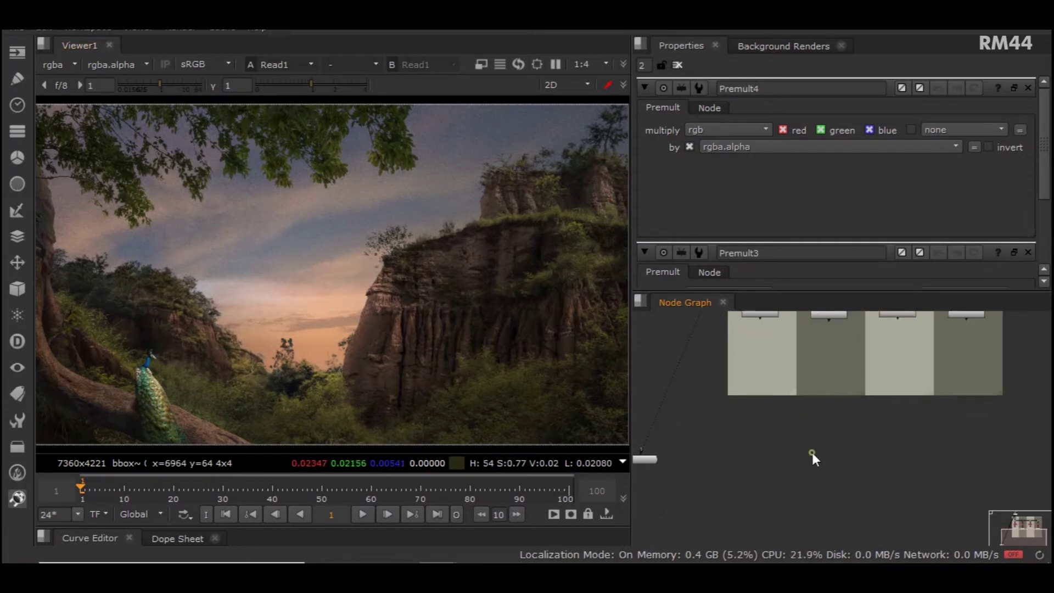
pyautogui.press('Tab')
pyautogui.write('scen')
pyautogui.press('Down')
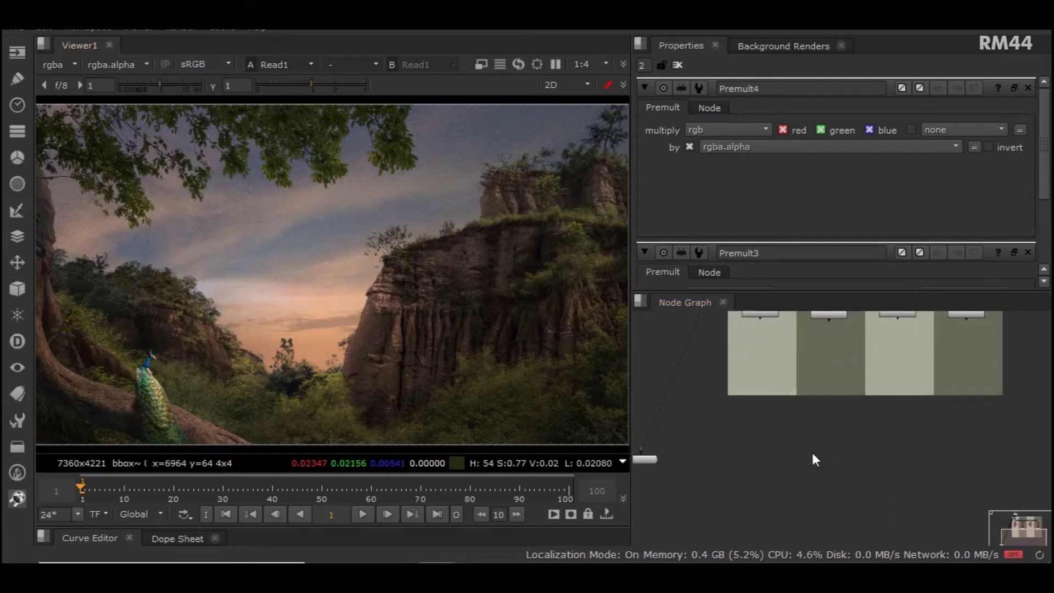
pyautogui.press('Return')
# - Create an unconnected ScanlineRender node beside the Scene node
pyautogui.click(924, 429)
pyautogui.press('Tab')
pyautogui.write('sc')
pyautogui.press('Down')
pyautogui.press('Down')
pyautogui.press('Down')
pyautogui.press('Down')
pyautogui.press('Return')
# - Create a Camera node and place it on the other side of the Scene node from the ScanlineRender
pyautogui.click(913, 469)
pyautogui.press('Tab')
pyautogui.write('cam')
pyautogui.press('Down')
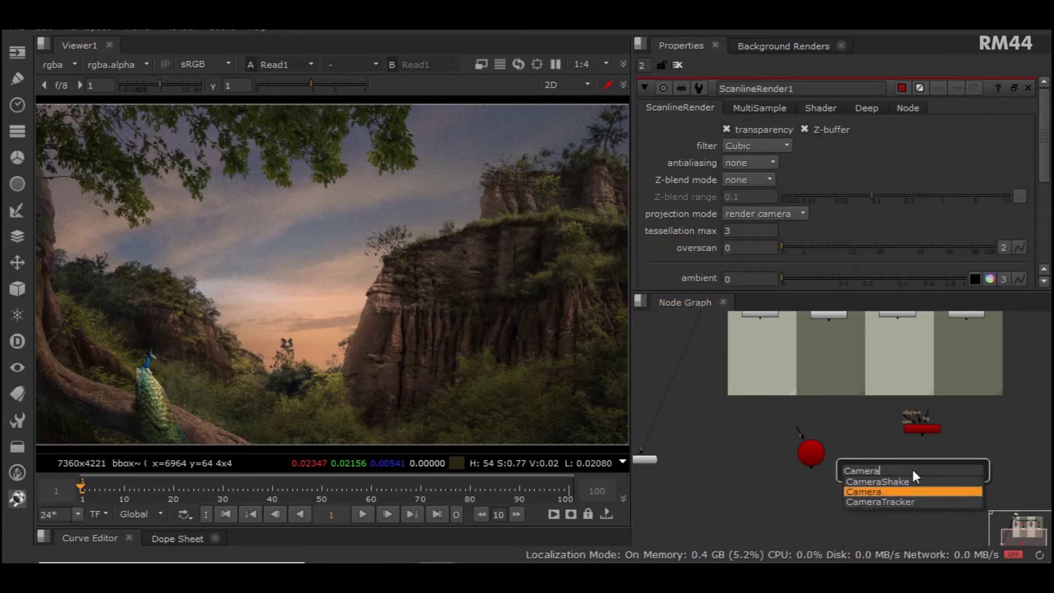
pyautogui.press('Return')
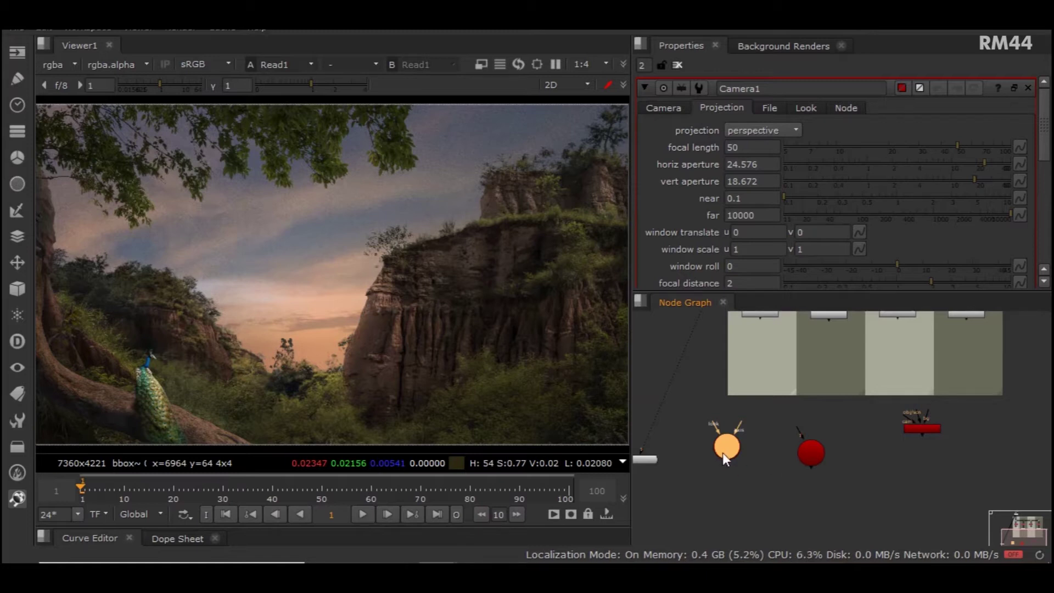
pyautogui.click(766, 506)
# - Set the camera's focal length to 30 in its projection settings
pyautogui.click(725, 448)
pyautogui.press('space')
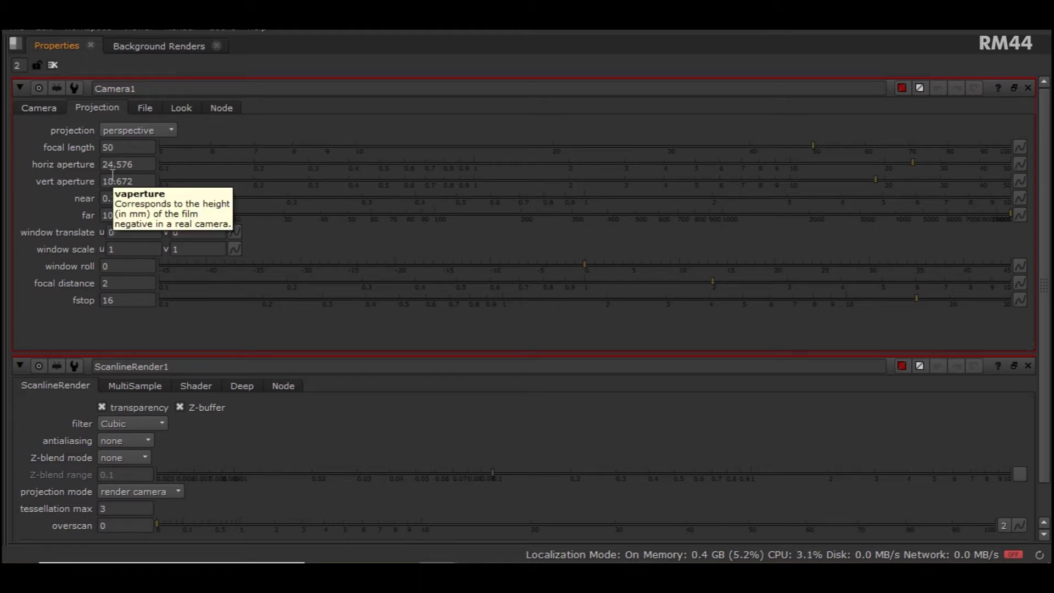
pyautogui.press('space')
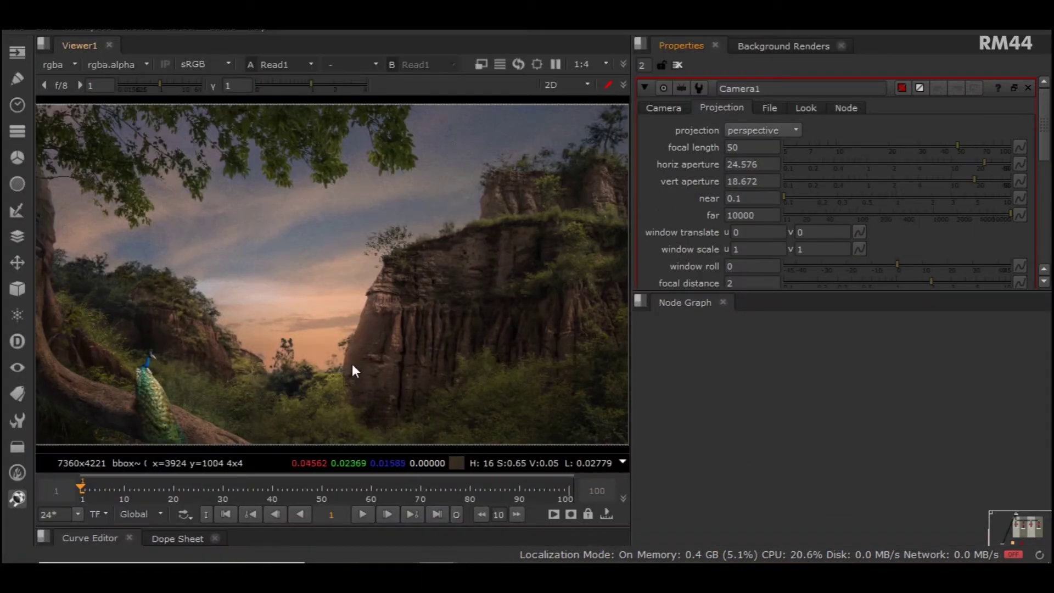
pyautogui.scroll(-8, 798, 453)
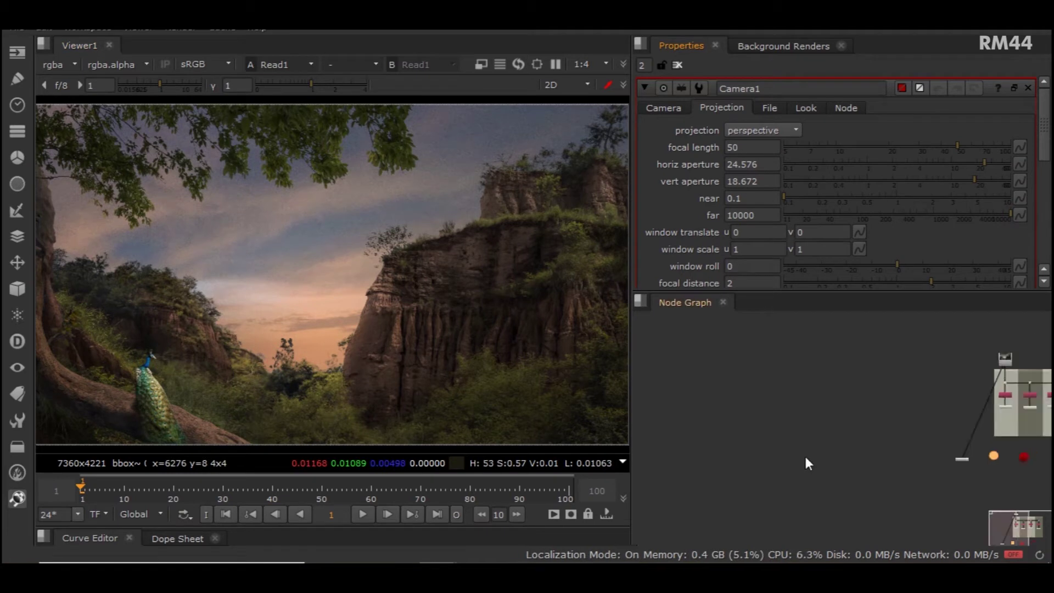
pyautogui.moveTo(805, 457); pyautogui.dragTo(716, 460, button='middle')
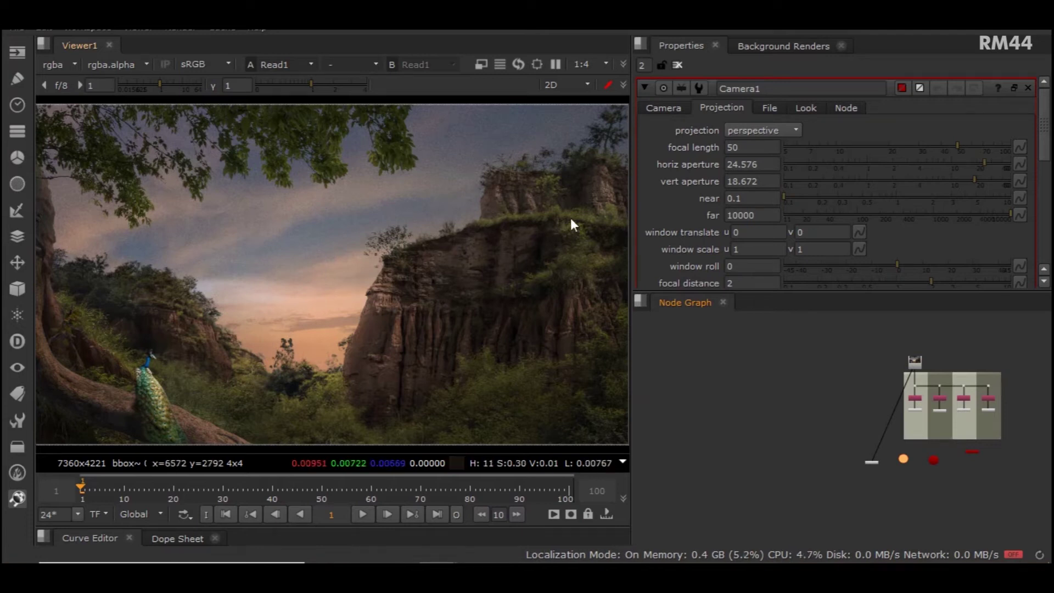
pyautogui.doubleClick(754, 148)
pyautogui.write('3')
pyautogui.write('0')
# - Set the camera's horizontal aperture to 35 and vertical aperture to 24
pyautogui.press('Tab')
pyautogui.write('35')
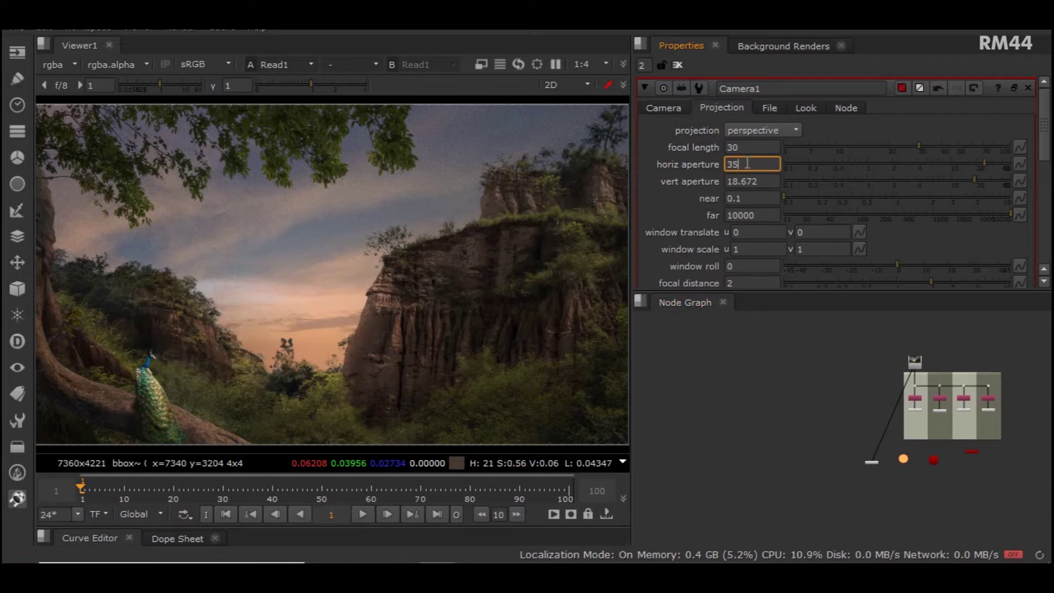
pyautogui.moveTo(745, 163); pyautogui.dragTo(683, 163)
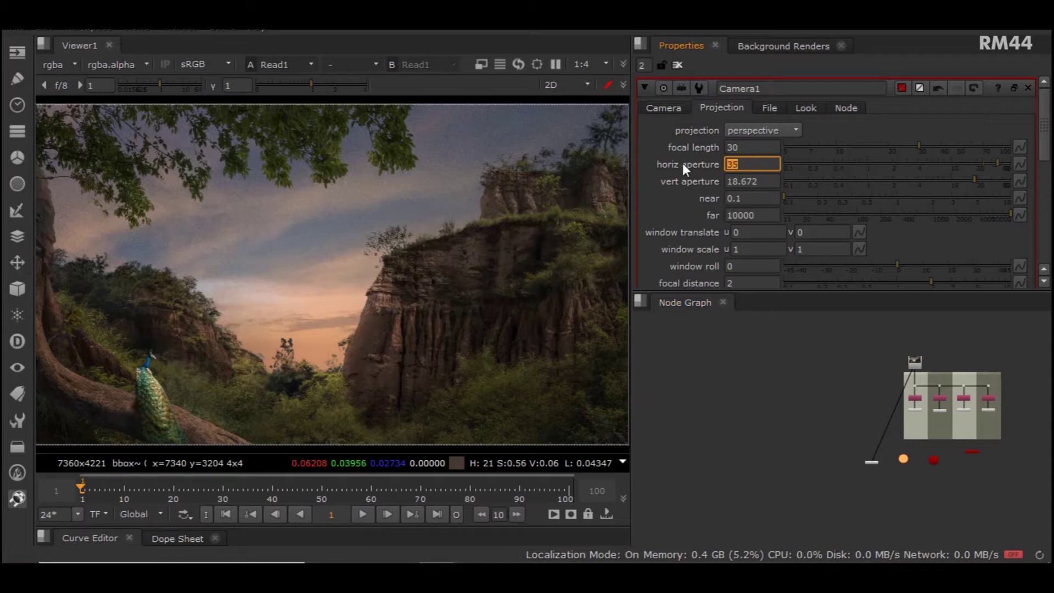
pyautogui.moveTo(763, 183); pyautogui.dragTo(645, 178)
pyautogui.write('24')
pyautogui.press('Return')
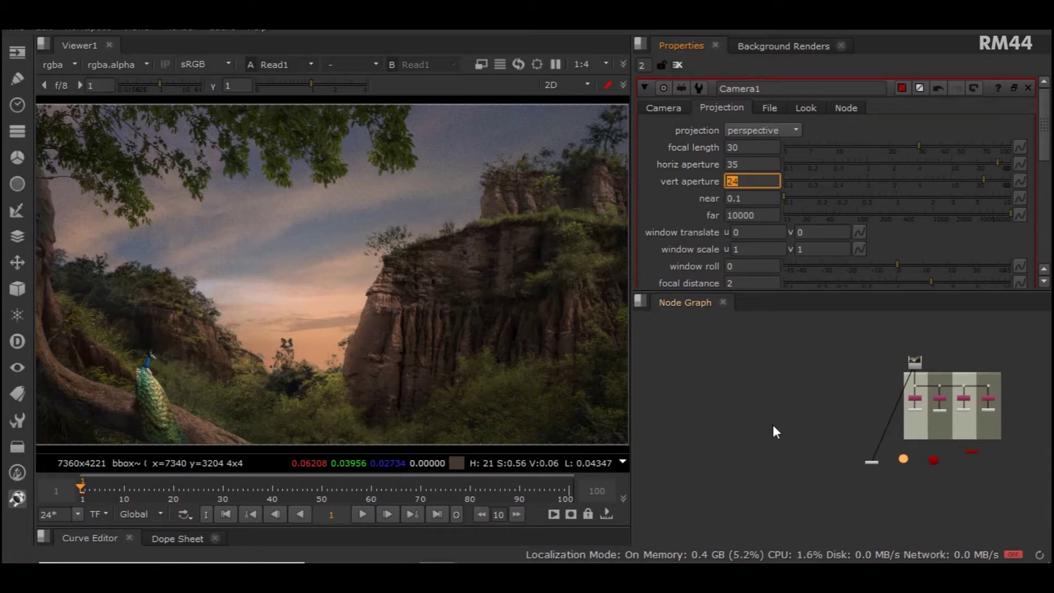
# - Connect the ScanlineRender's obj/scn input to the Scene node and align the render node directly beneath it
pyautogui.click(791, 416)
pyautogui.moveTo(931, 502); pyautogui.dragTo(863, 545, button='middle')
pyautogui.scroll(4, 885, 483)
pyautogui.scroll(1, 867, 477)
pyautogui.moveTo(821, 491); pyautogui.dragTo(848, 456)
pyautogui.moveTo(915, 466); pyautogui.dragTo(857, 392)
pyautogui.scroll(4, 843, 523)
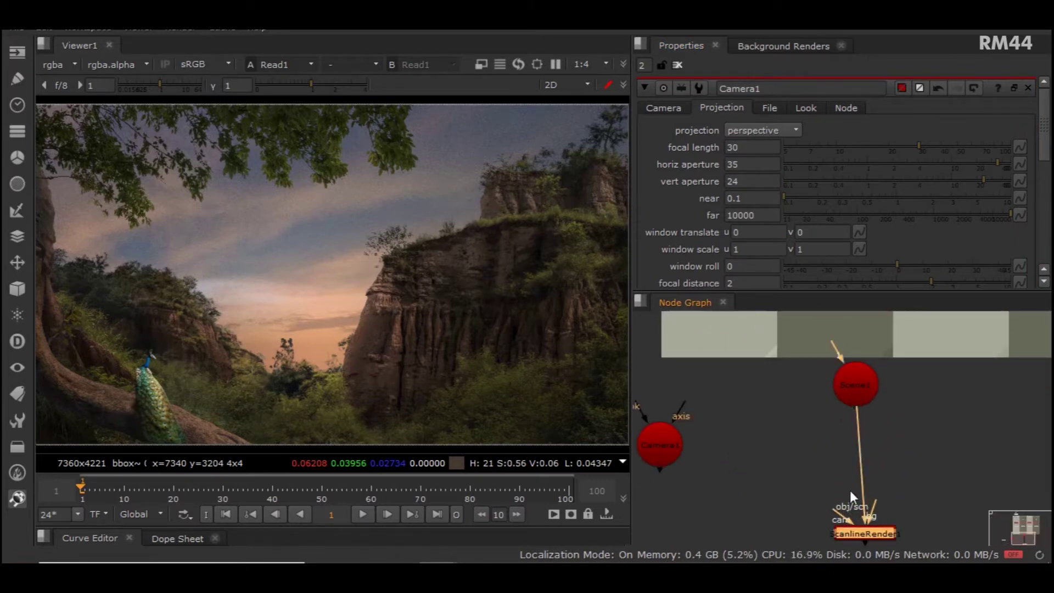
pyautogui.moveTo(863, 534); pyautogui.dragTo(856, 521)
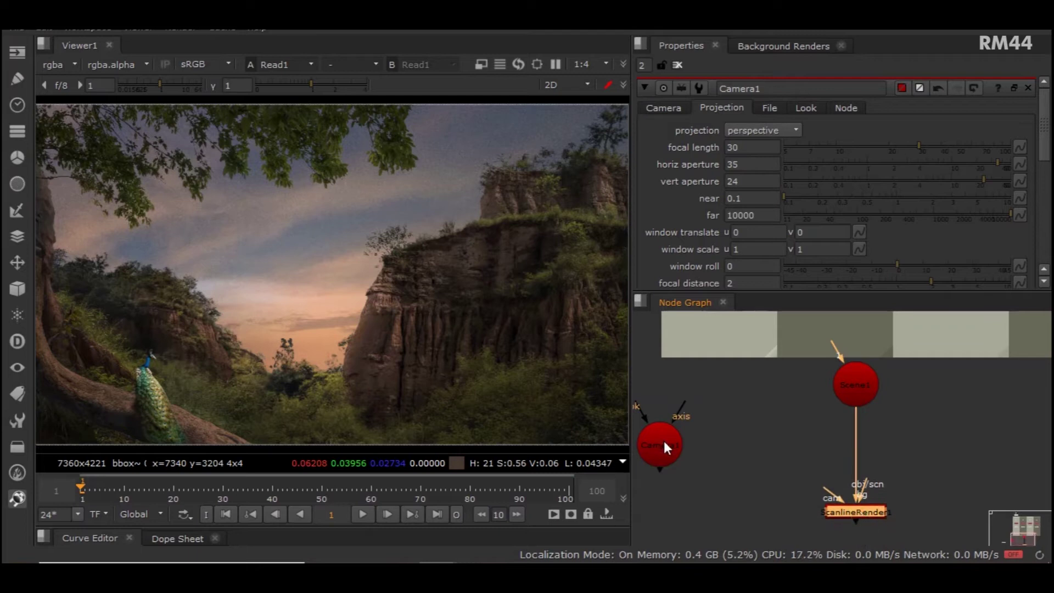
# - Move the Camera node closer to the ScanlineRender and connect the render's cam input to it
pyautogui.moveTo(661, 439); pyautogui.dragTo(715, 477)
pyautogui.moveTo(817, 485); pyautogui.dragTo(713, 469)
pyautogui.scroll(-3, 798, 443)
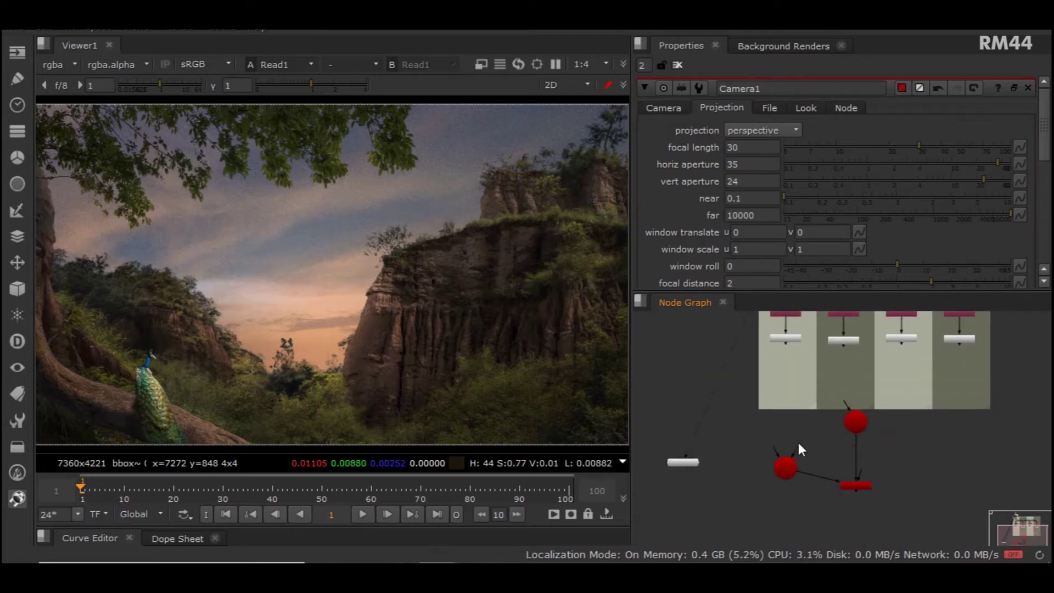
# - Reconnect the Viewer from the Read node to the ScanlineRender and place it below the render node
pyautogui.moveTo(766, 393); pyautogui.dragTo(756, 430, button='middle')
pyautogui.scroll(-3, 753, 420)
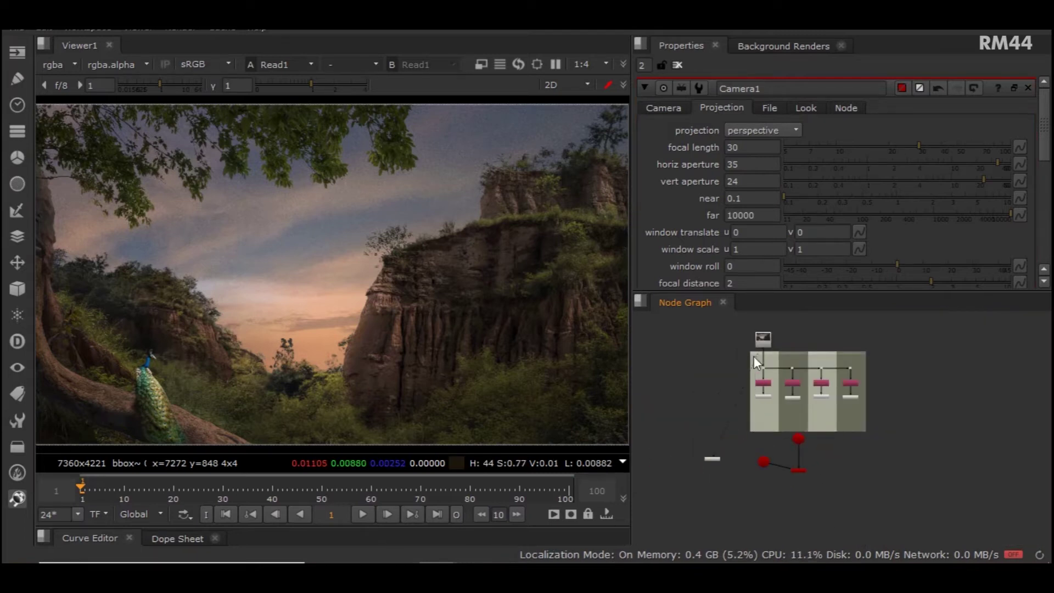
pyautogui.moveTo(759, 356); pyautogui.dragTo(802, 469)
pyautogui.moveTo(717, 460); pyautogui.dragTo(787, 507)
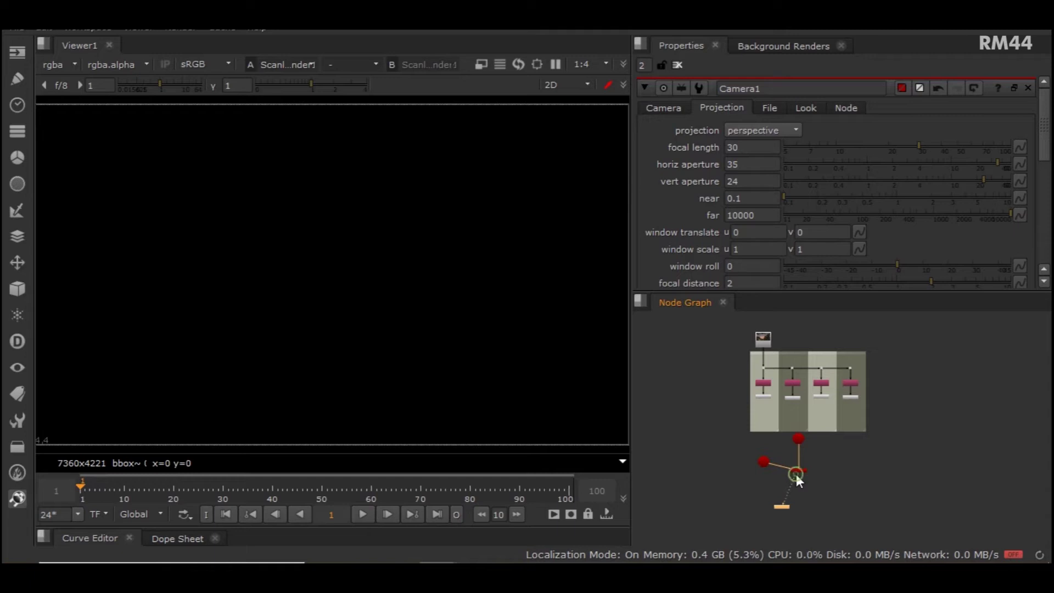
# - Create a Card node beneath Premult1 in the BG layer branch
pyautogui.scroll(5, 801, 470)
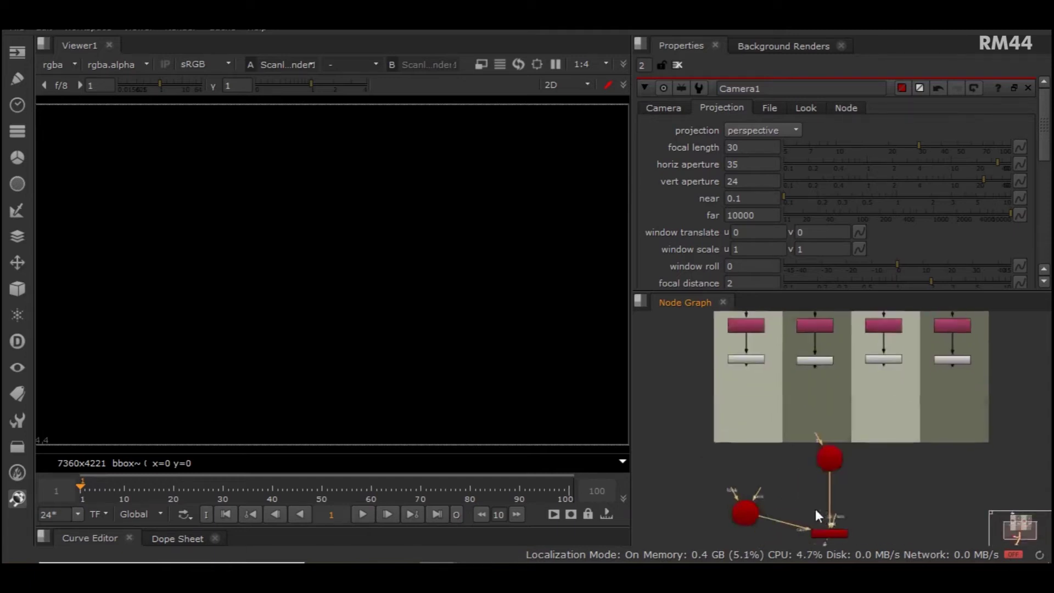
pyautogui.press('Tab')
pyautogui.write('card')
pyautogui.press('Down')
pyautogui.press('Down')
pyautogui.press('Return')
# - Connect the Card's img input to Premult1, align it below, and link the Card into the Scene node
pyautogui.scroll(2, 751, 426)
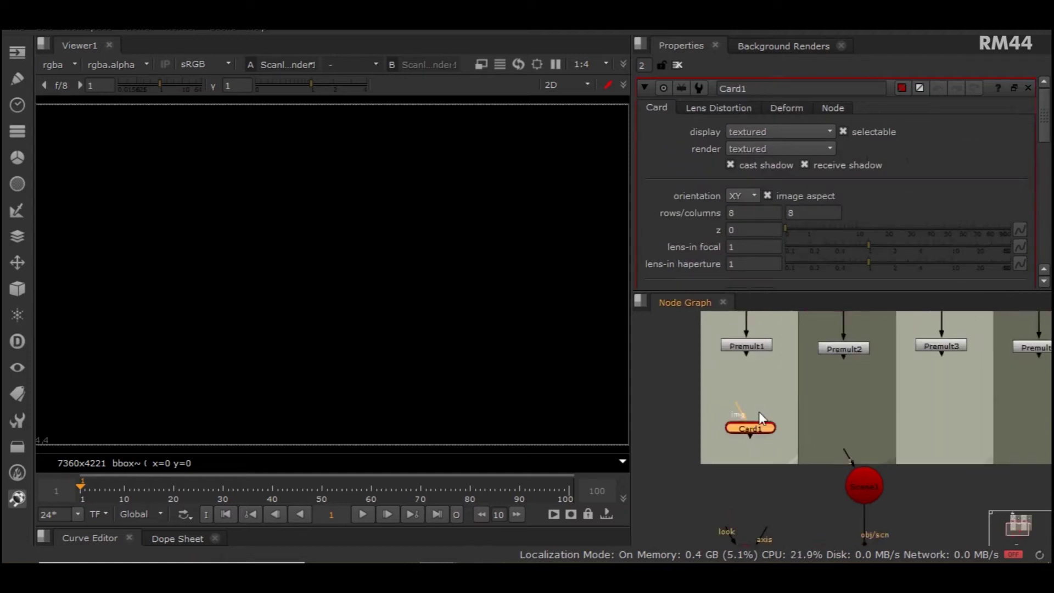
pyautogui.moveTo(758, 418); pyautogui.dragTo(768, 489, button='middle')
pyautogui.moveTo(746, 481); pyautogui.dragTo(759, 418)
pyautogui.moveTo(763, 498); pyautogui.dragTo(763, 476)
pyautogui.scroll(-3, 765, 480)
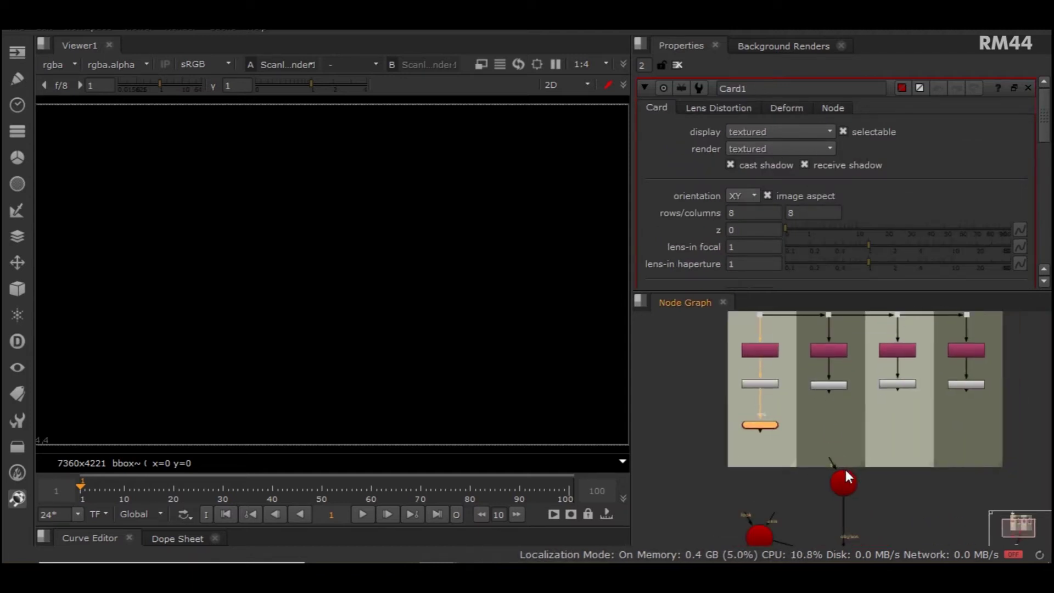
pyautogui.moveTo(760, 431); pyautogui.dragTo(839, 476)
# - Switch the viewer to the 3D view and frame the card and camera
pyautogui.scroll(-5, 864, 457)
pyautogui.click(560, 91)
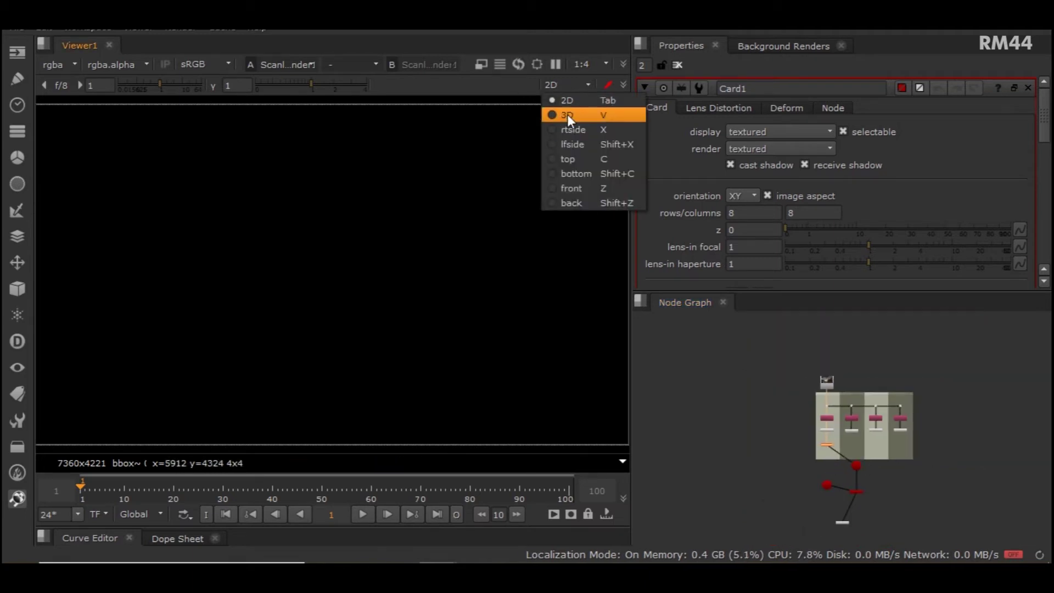
pyautogui.click(567, 115)
pyautogui.click(420, 333)
pyautogui.scroll(4, 349, 270)
pyautogui.scroll(-3, 351, 270)
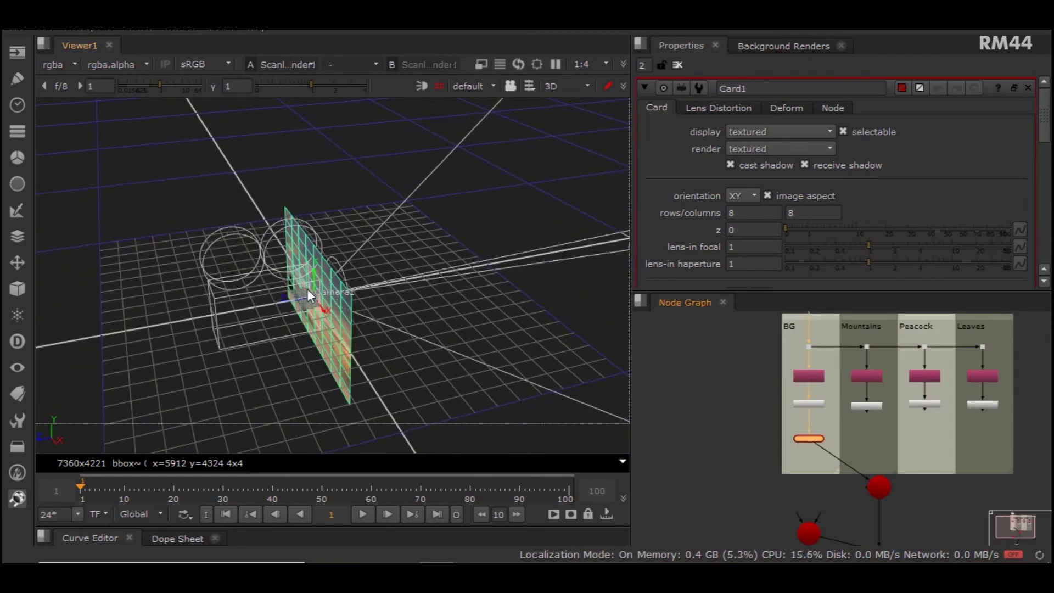
# - Move the BG card back along its Z axis, well away from the camera
pyautogui.moveTo(290, 293); pyautogui.dragTo(548, 241)
pyautogui.scroll(-3, 340, 263)
pyautogui.scroll(-3, 427, 254)
pyautogui.keyDown('ctrl'); pyautogui.moveTo(441, 323); pyautogui.dragTo(499, 324); pyautogui.keyUp('ctrl')
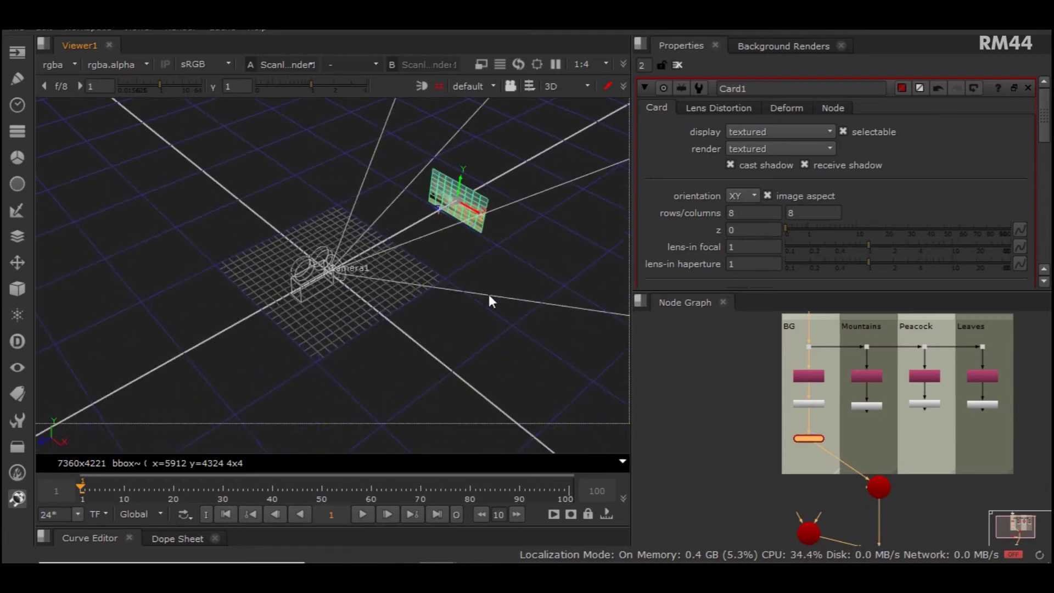
# - Check how the BG card looks through the camera in the 2D view and return to the 3D view
pyautogui.moveTo(467, 265); pyautogui.dragTo(424, 327, button='middle')
pyautogui.click(583, 86)
pyautogui.click(574, 103)
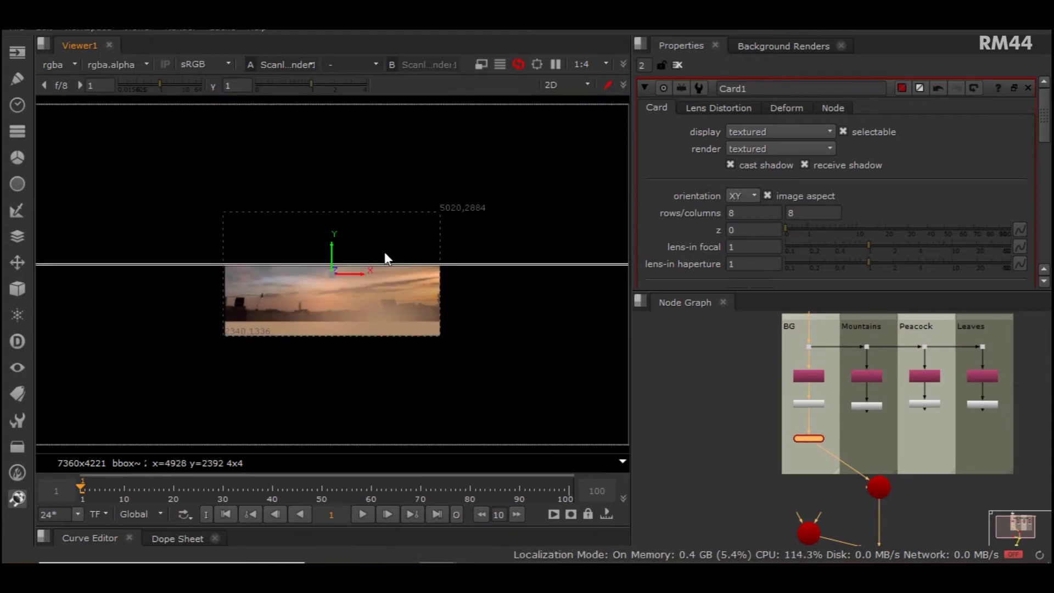
pyautogui.click(566, 88)
pyautogui.click(564, 114)
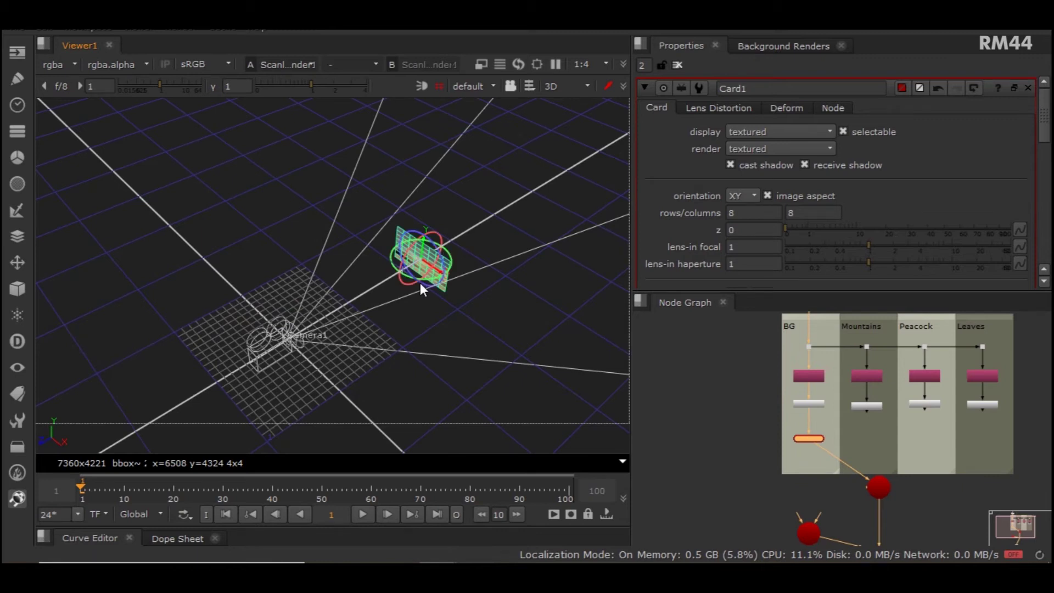
# - Scale the BG card up in the 3D view so it covers more of the camera frustum
pyautogui.hotkey('ctrl', 'shift')
pyautogui.keyDown('ctrl'); pyautogui.keyDown('shift'); pyautogui.moveTo(439, 264); pyautogui.dragTo(845, 363); pyautogui.keyUp('shift'); pyautogui.keyUp('ctrl')
pyautogui.moveTo(217, 379)
pyautogui.mouseDown(button='middle')
pyautogui.moveTo(248, 360)
pyautogui.moveTo(211, 383)
pyautogui.mouseUp(button='middle')
pyautogui.keyDown('ctrl'); pyautogui.moveTo(251, 343); pyautogui.dragTo(84, 175); pyautogui.keyUp('ctrl')
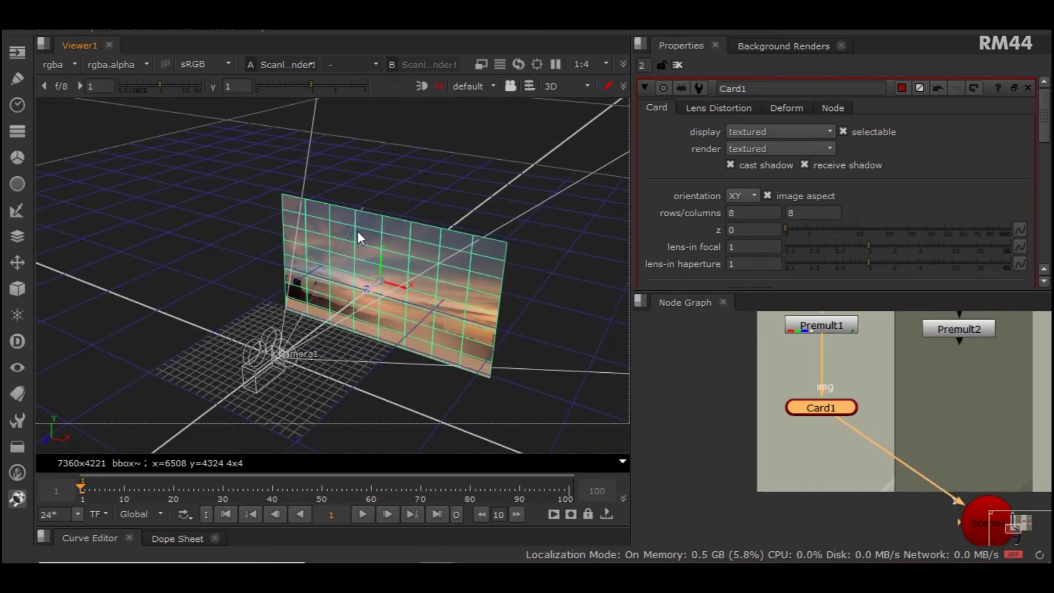
# - Delete the Card node from the BG layer branch
pyautogui.click(722, 456)
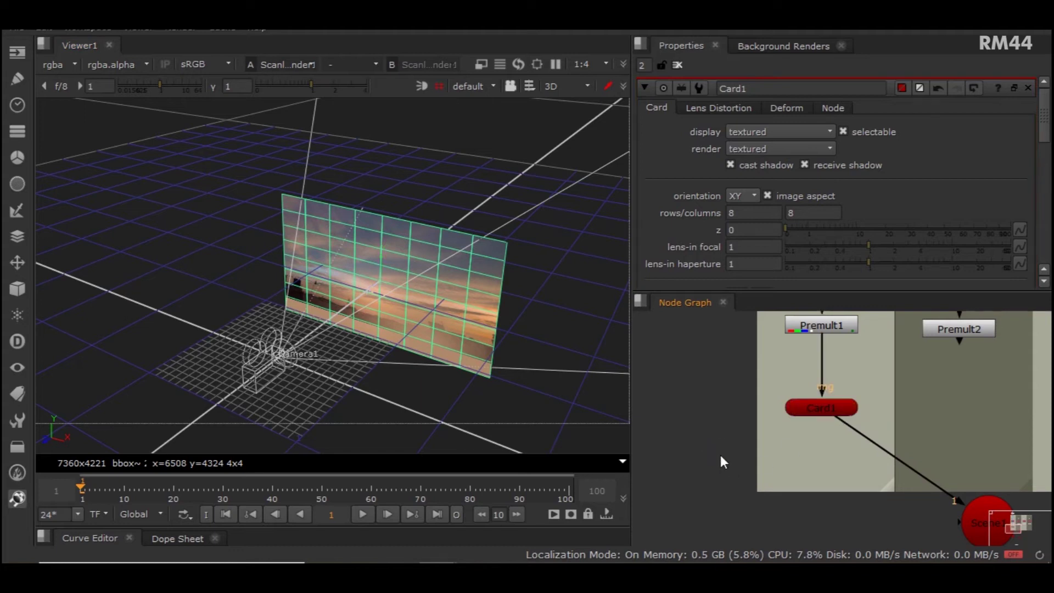
pyautogui.click(826, 406)
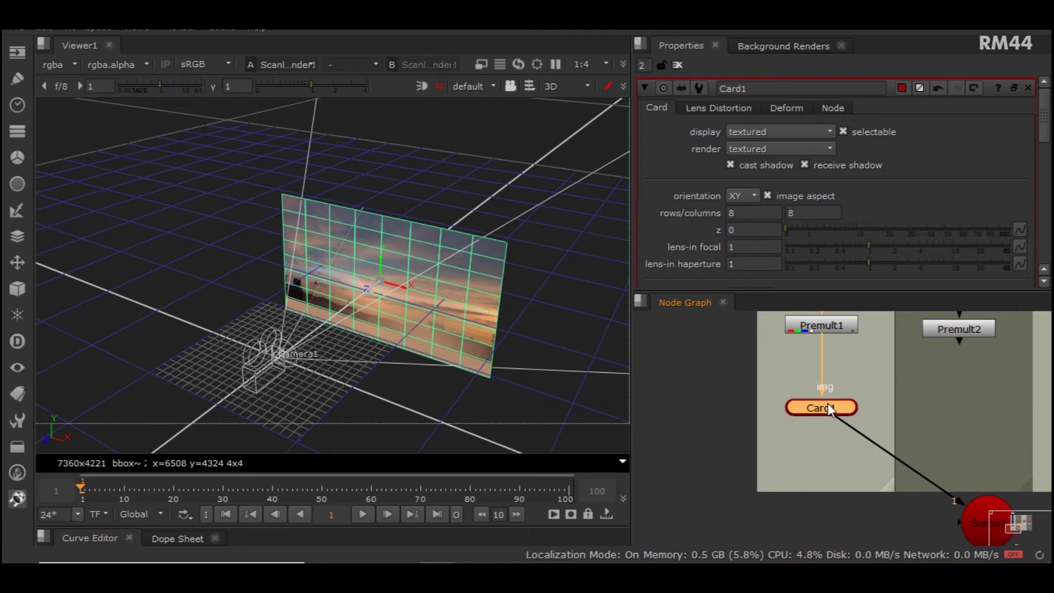
pyautogui.press('Delete')
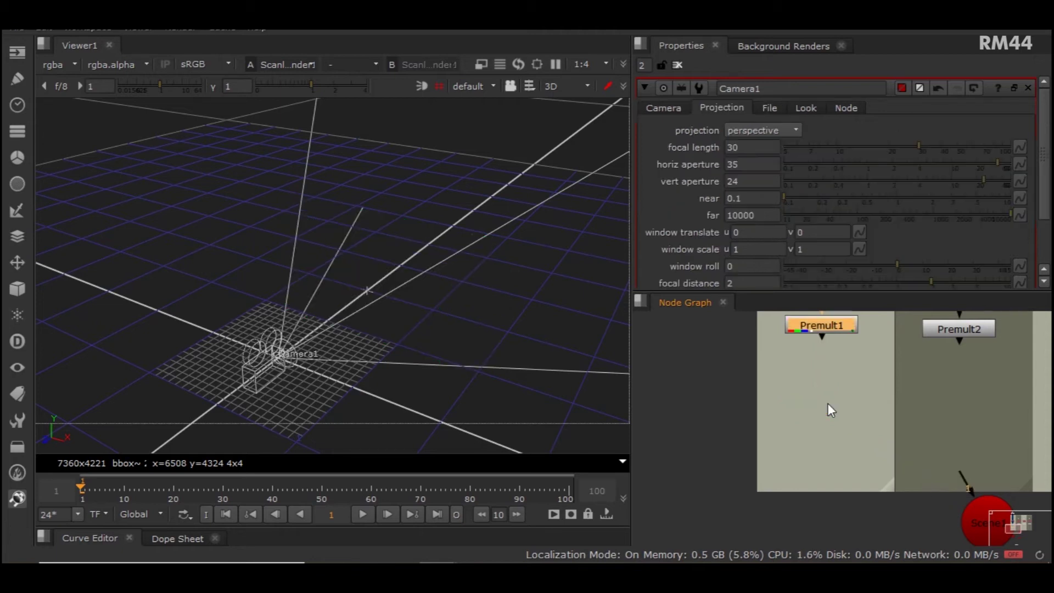
# - Create a fresh, unconnected Card node beside the BG layer branch
pyautogui.scroll(-5, 829, 404)
pyautogui.press('Tab')
pyautogui.write('card')
pyautogui.press('Down')
pyautogui.press('Down')
pyautogui.press('Return')
pyautogui.scroll(5, 763, 427)
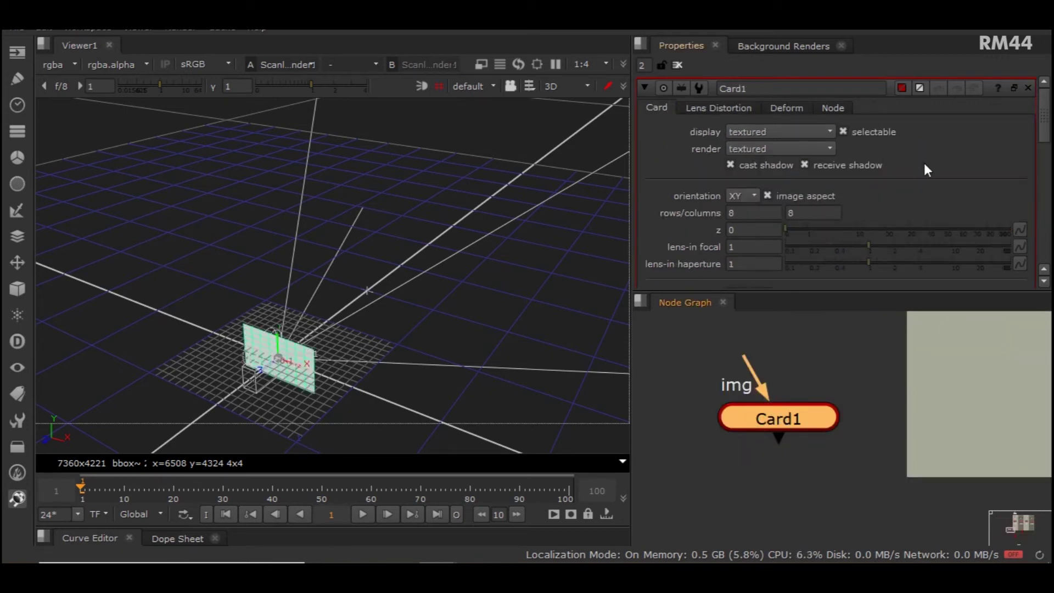
# - Set the new Card's lens-in focal to 30 and its lens-in haperture to 35
pyautogui.press('space')
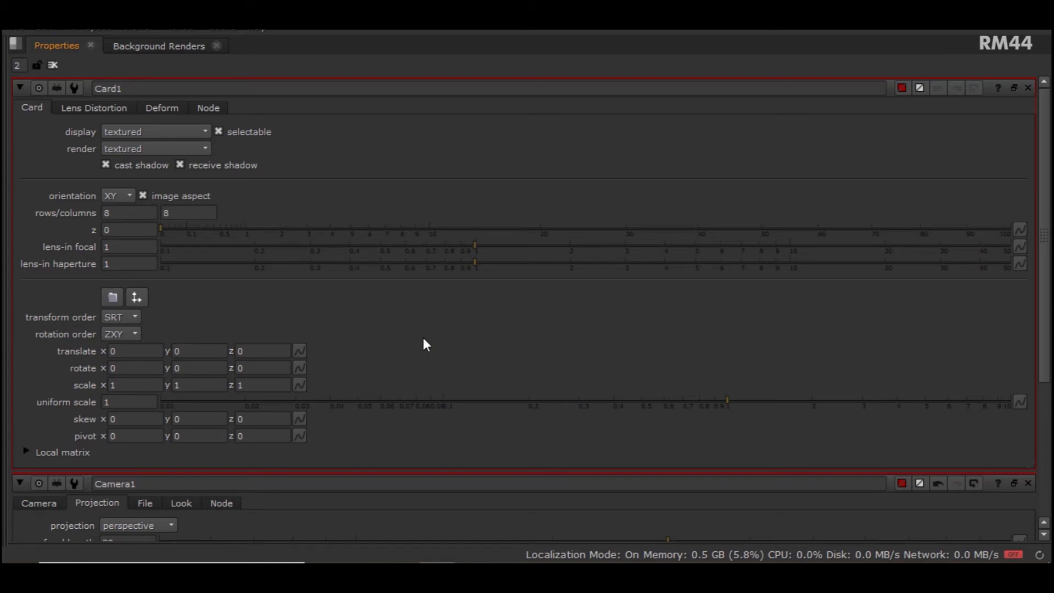
pyautogui.click(122, 246)
pyautogui.write('30')
pyautogui.press('Return')
pyautogui.click(45, 296)
pyautogui.click(125, 264)
pyautogui.write('35')
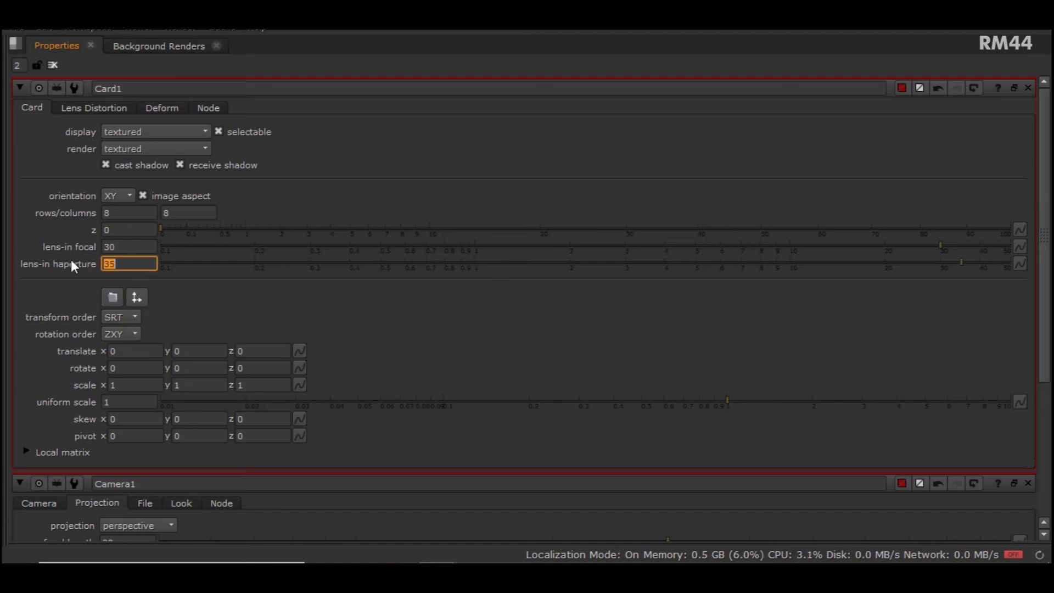
pyautogui.click(409, 328)
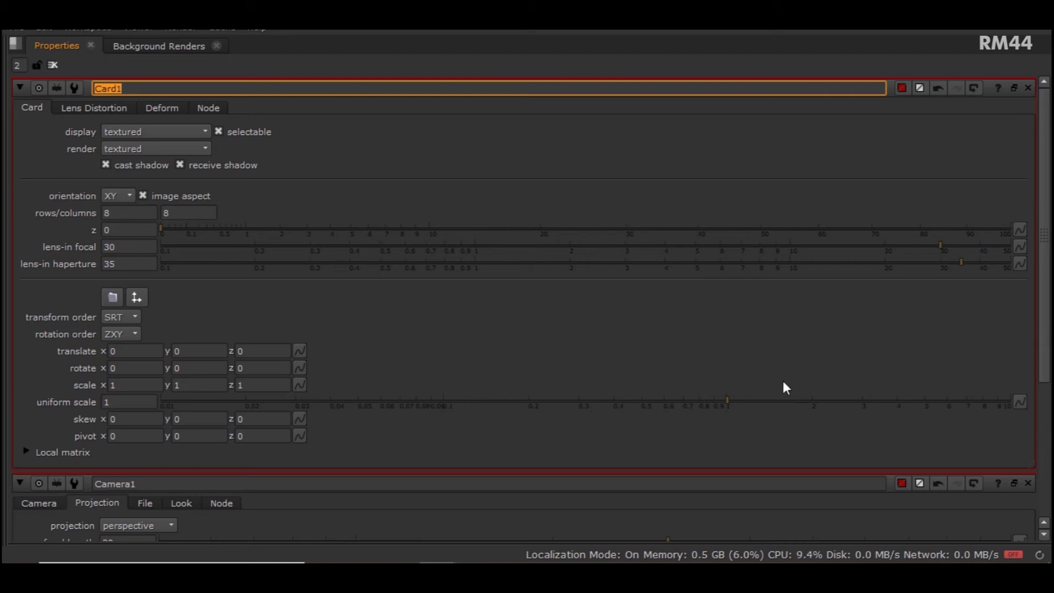
pyautogui.click(572, 333)
pyautogui.press('space')
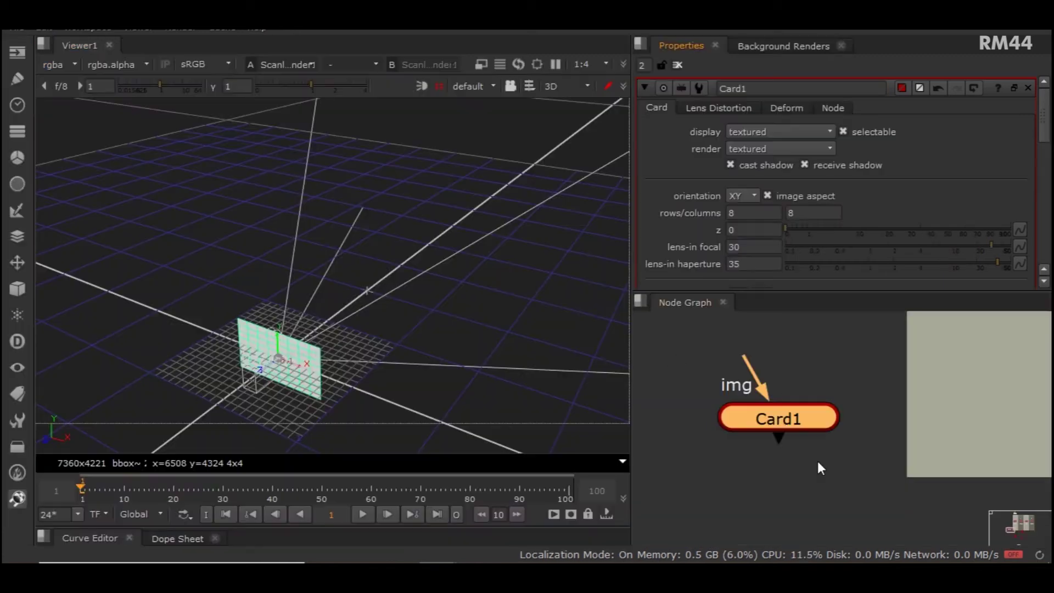
# - Inspect the focal length and horizontal aperture in Camera1's projection settings
pyautogui.scroll(-5, 872, 448)
pyautogui.moveTo(925, 490); pyautogui.dragTo(801, 427, button='middle')
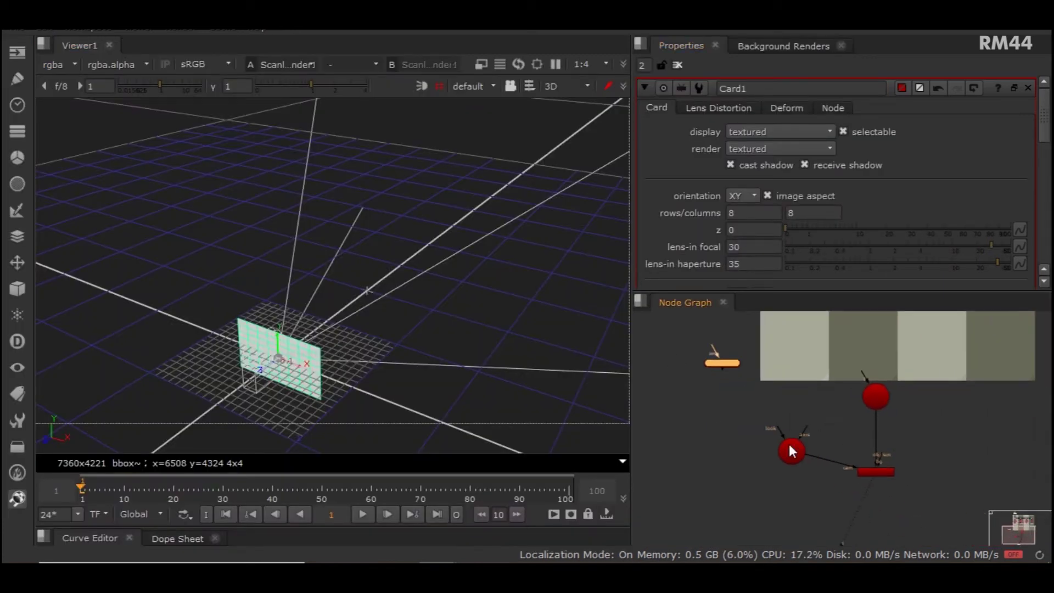
pyautogui.doubleClick(789, 443)
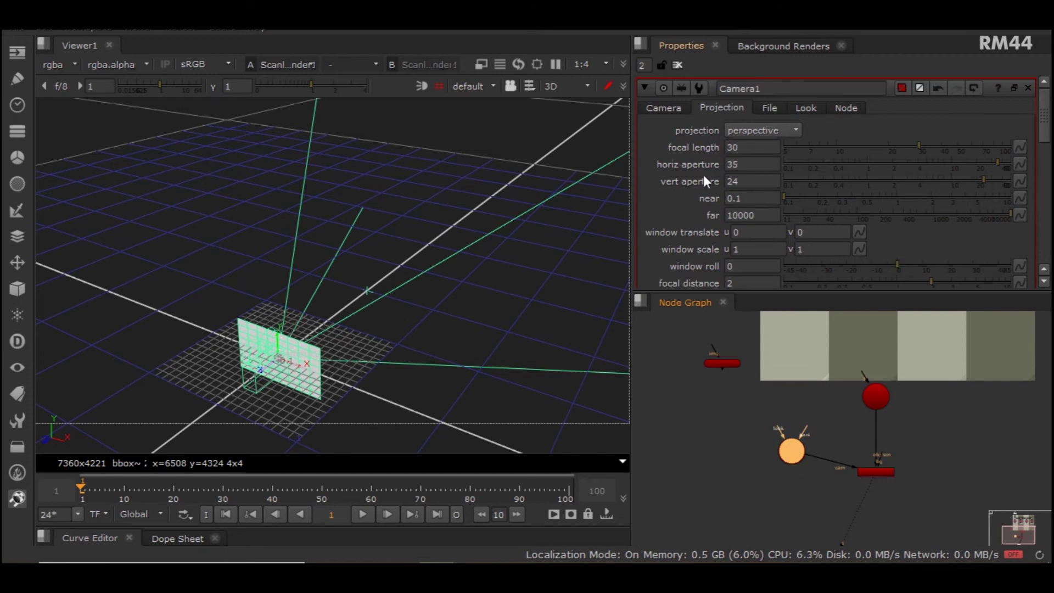
# - Place the Card in the BG branch, connect its img input to Premult1, and link it into the Scene node
pyautogui.click(707, 385)
pyautogui.click(746, 431)
pyautogui.scroll(3, 756, 436)
pyautogui.moveTo(743, 427); pyautogui.dragTo(852, 322)
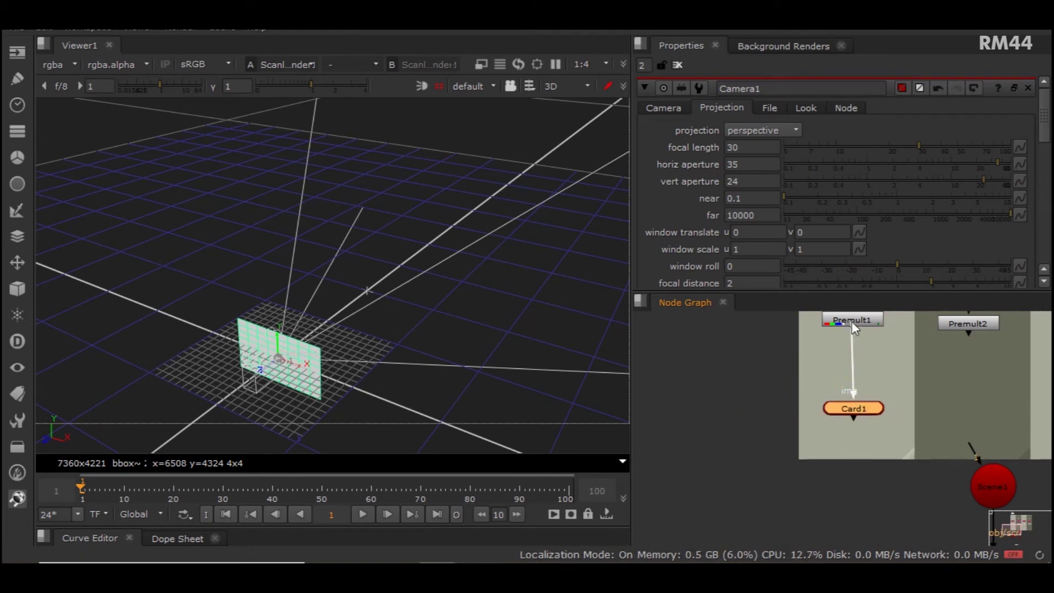
pyautogui.moveTo(982, 466); pyautogui.dragTo(859, 408)
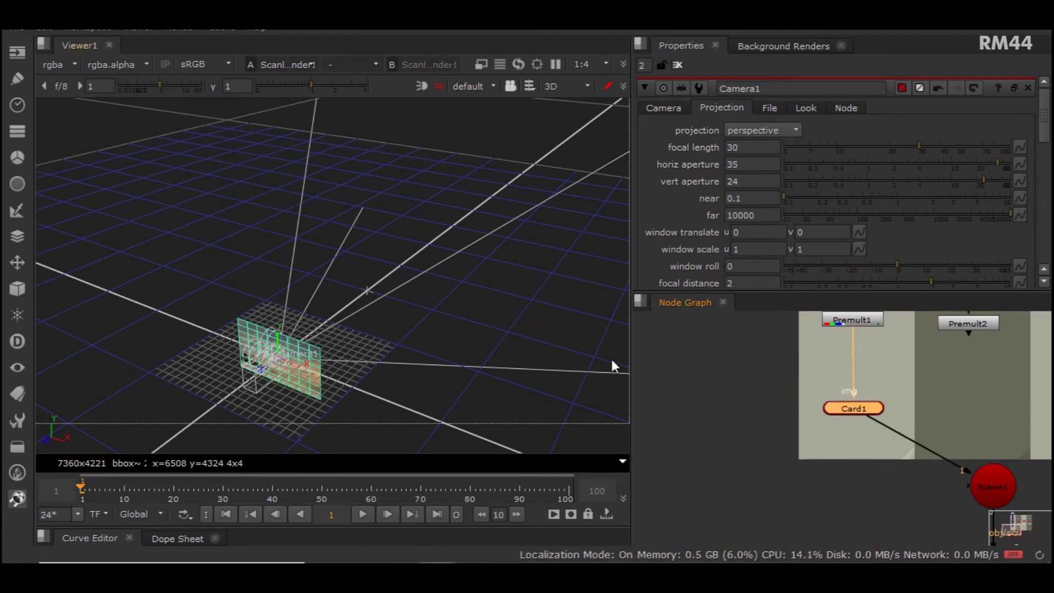
# - Try the BG card's z distance at 3.6 to test its scaling in the frustum, and return it to 0
pyautogui.scroll(-3, 895, 441)
pyautogui.click(875, 469)
pyautogui.doubleClick(873, 424)
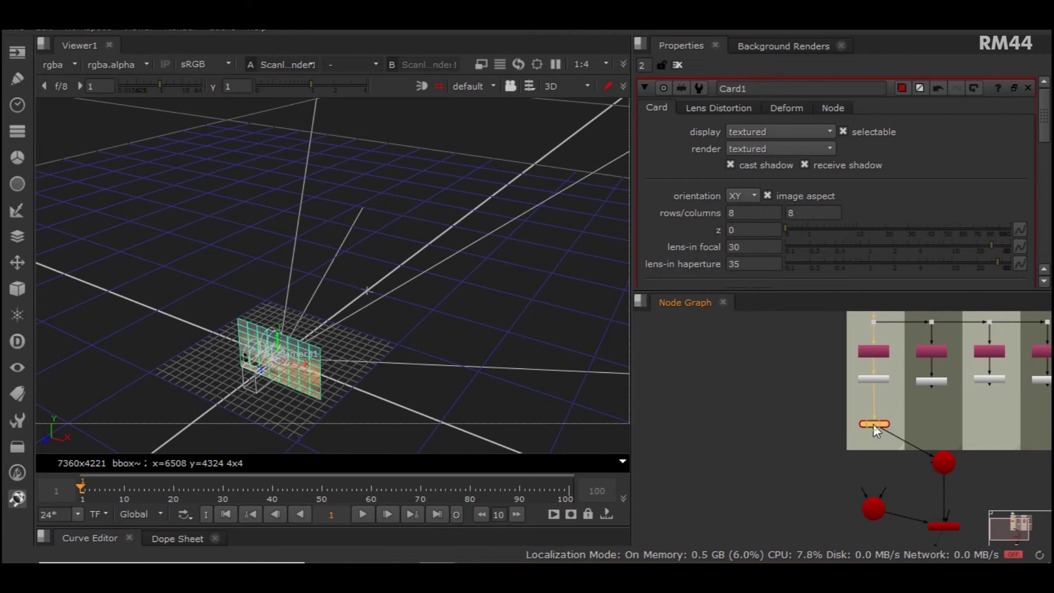
pyautogui.scroll(-4, 823, 190)
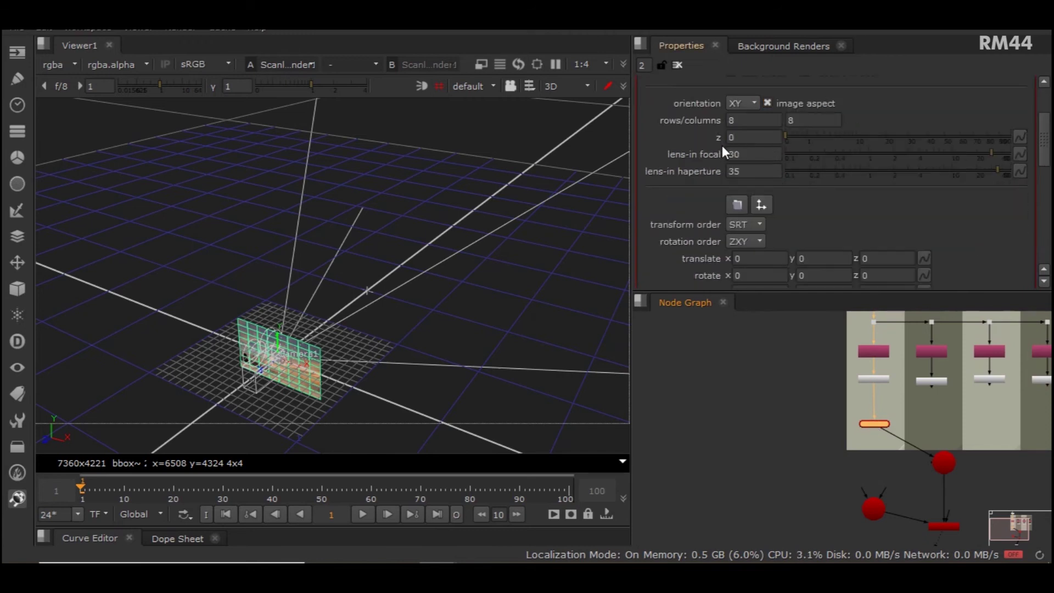
pyautogui.keyDown('ctrl'); pyautogui.moveTo(481, 334); pyautogui.dragTo(440, 333); pyautogui.keyUp('ctrl')
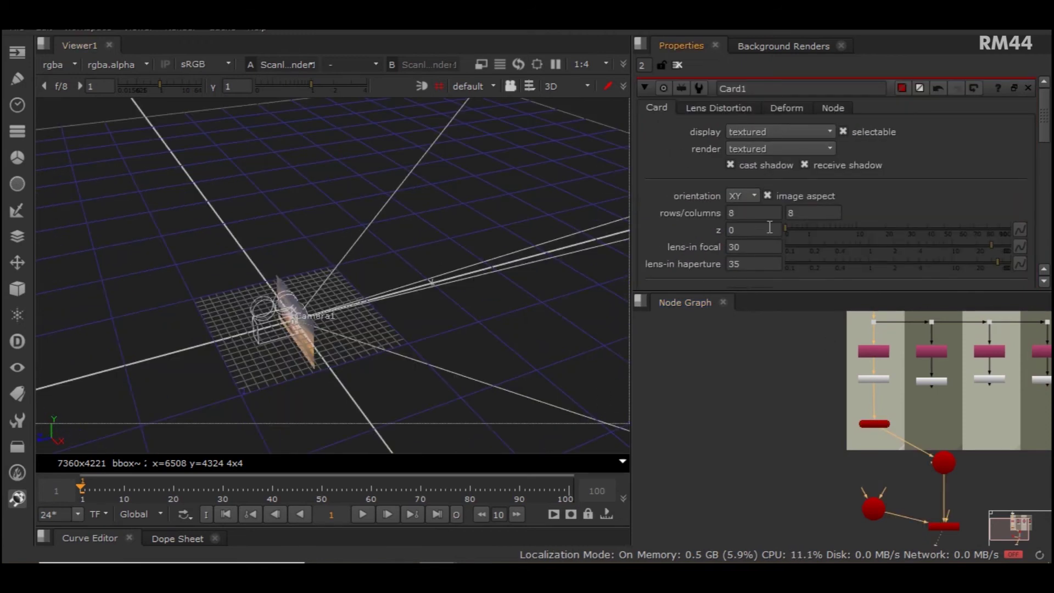
pyautogui.moveTo(788, 230); pyautogui.dragTo(828, 228)
pyautogui.keyDown('ctrl'); pyautogui.moveTo(397, 334); pyautogui.dragTo(583, 245); pyautogui.keyUp('ctrl')
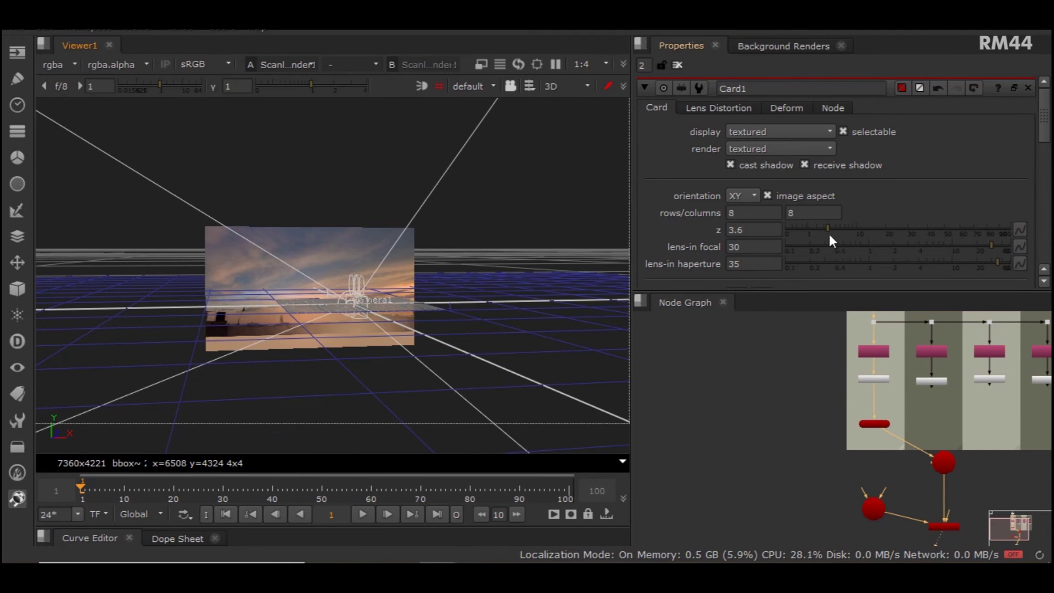
pyautogui.moveTo(833, 228); pyautogui.dragTo(803, 230)
# - Copy the BG Card node and paste a copy under Premult2, Premult3 and Premult4
pyautogui.moveTo(809, 374); pyautogui.dragTo(800, 518, button='middle')
pyautogui.scroll(1, 800, 517)
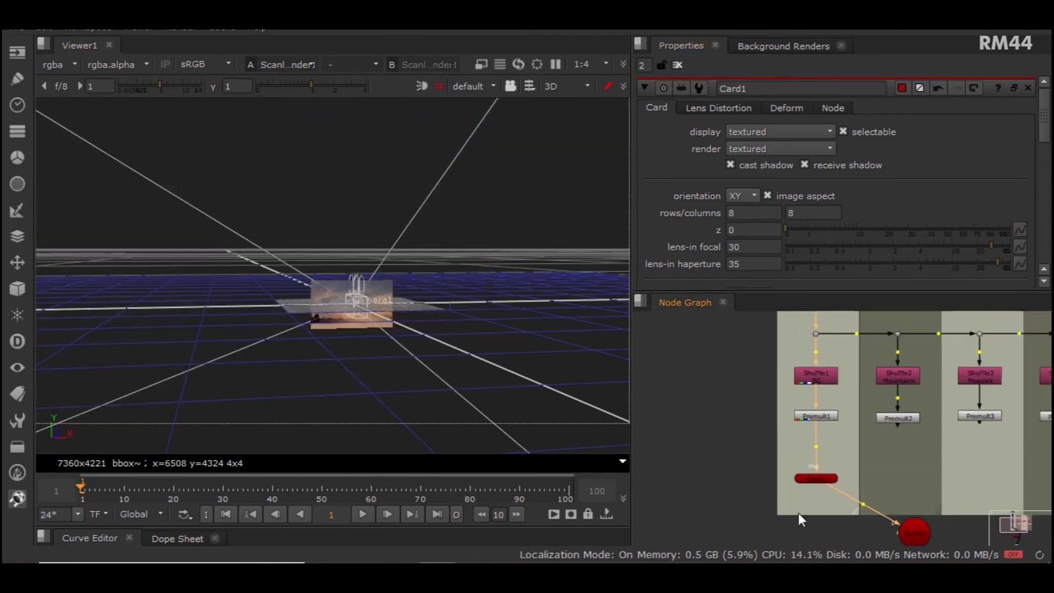
pyautogui.click(818, 478)
pyautogui.hotkey('ctrl', 'c')
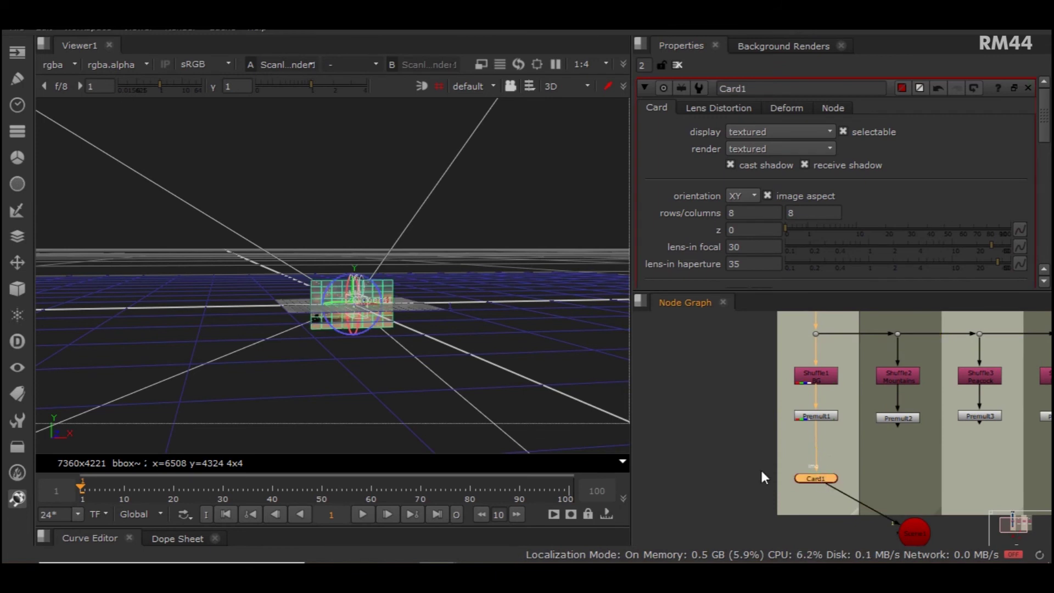
pyautogui.click(760, 468)
pyautogui.click(902, 415)
pyautogui.hotkey('ctrl', 'v')
pyautogui.moveTo(972, 416); pyautogui.dragTo(894, 410, button='middle')
pyautogui.click(895, 411)
pyautogui.hotkey('ctrl', 'v')
pyautogui.click(976, 413)
pyautogui.hotkey('ctrl', 'v')
# - Move the three pasted Card nodes lower in the Mountains, Peacock and Leaves branches
pyautogui.keyDown('ctrl'); pyautogui.doubleClick(900, 425); pyautogui.keyUp('ctrl')
pyautogui.keyDown('shift'); pyautogui.click(829, 427); pyautogui.keyUp('shift')
pyautogui.moveTo(978, 426); pyautogui.dragTo(978, 460)
# - Connect the Mountains, Peacock and Leaves cards to the Scene node
pyautogui.click(897, 500)
pyautogui.moveTo(818, 469); pyautogui.dragTo(834, 520)
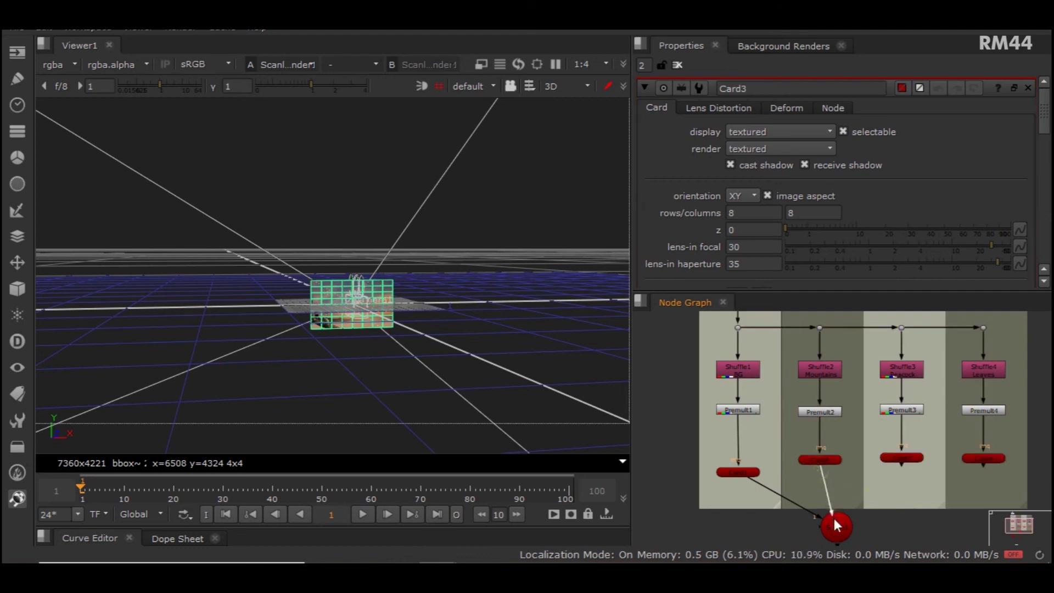
pyautogui.moveTo(901, 468); pyautogui.dragTo(895, 482)
pyautogui.moveTo(983, 467); pyautogui.dragTo(848, 518)
pyautogui.scroll(-5, 892, 483)
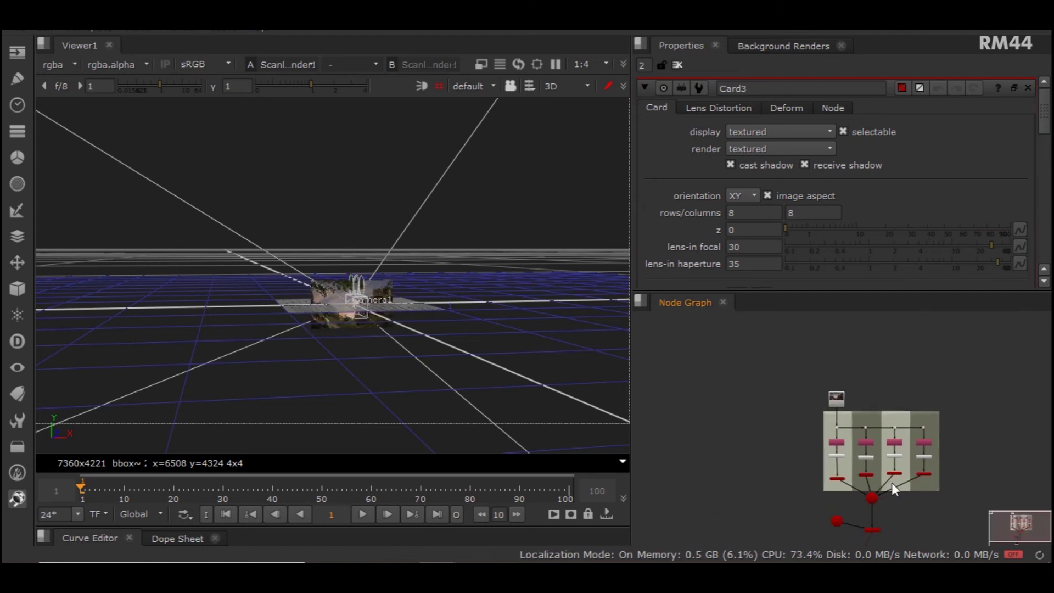
pyautogui.scroll(3, 892, 486)
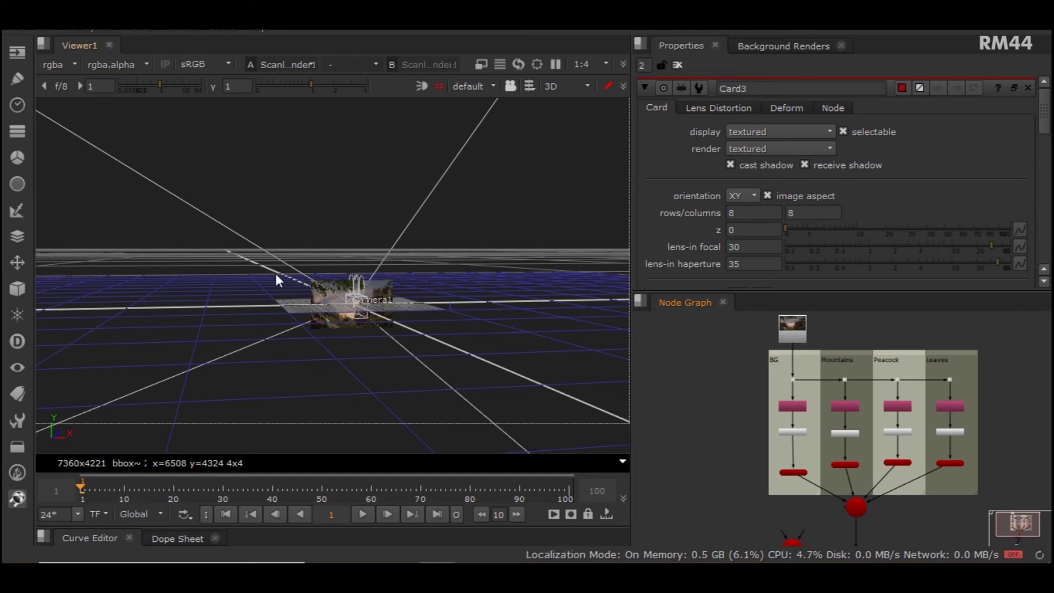
# - Set the BG card's z distance to 12
pyautogui.keyDown('ctrl'); pyautogui.moveTo(537, 345); pyautogui.dragTo(280, 421); pyautogui.keyUp('ctrl')
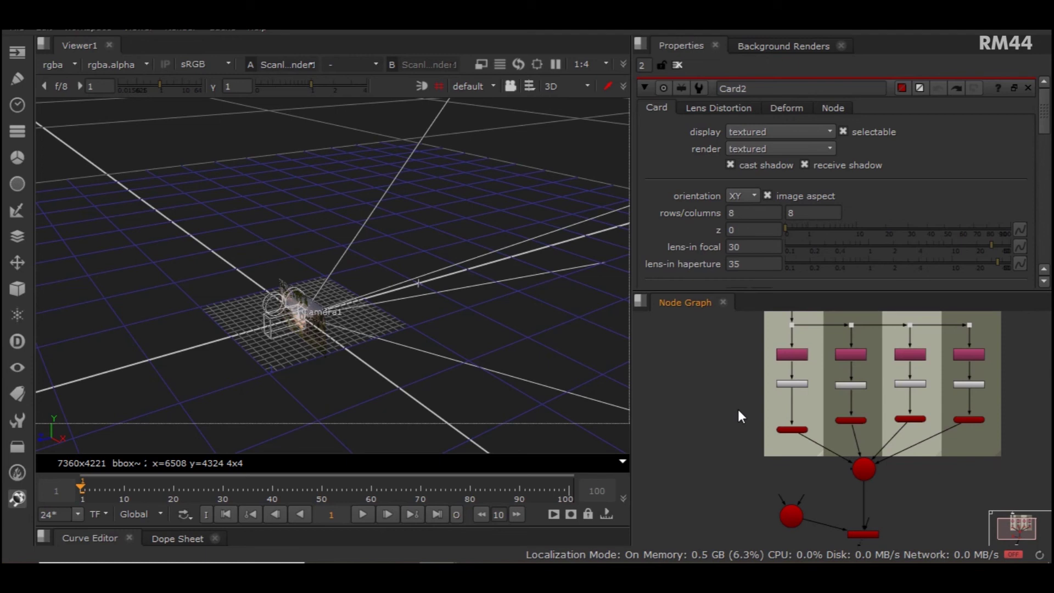
pyautogui.doubleClick(796, 431)
pyautogui.click(864, 229)
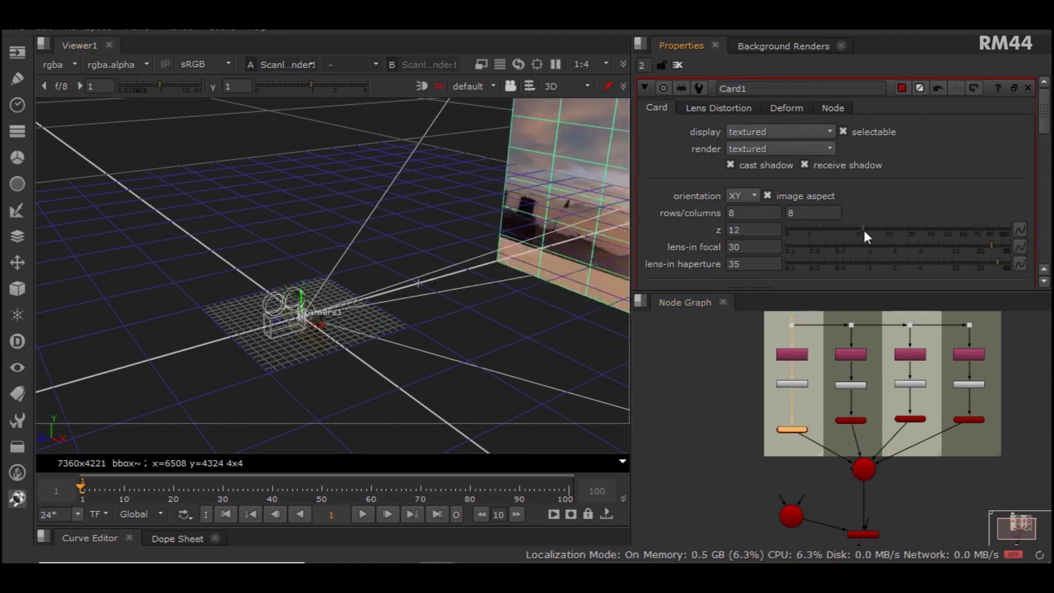
# - Stagger the Mountains, Peacock and Leaves cards by z distance in front of the BG card, and close their properties
pyautogui.click(844, 419)
pyautogui.doubleClick(845, 418)
pyautogui.moveTo(791, 229); pyautogui.dragTo(817, 228)
pyautogui.doubleClick(903, 419)
pyautogui.doubleClick(969, 419)
pyautogui.click(720, 387)
pyautogui.scroll(-3, 912, 425)
pyautogui.click(1028, 88)
pyautogui.click(1028, 88)
# - Examine the staggered layer cards in 3D and as the combined camera image in 2D, and switch back to 3D
pyautogui.keyDown('ctrl'); pyautogui.moveTo(219, 360); pyautogui.dragTo(327, 254); pyautogui.keyUp('ctrl')
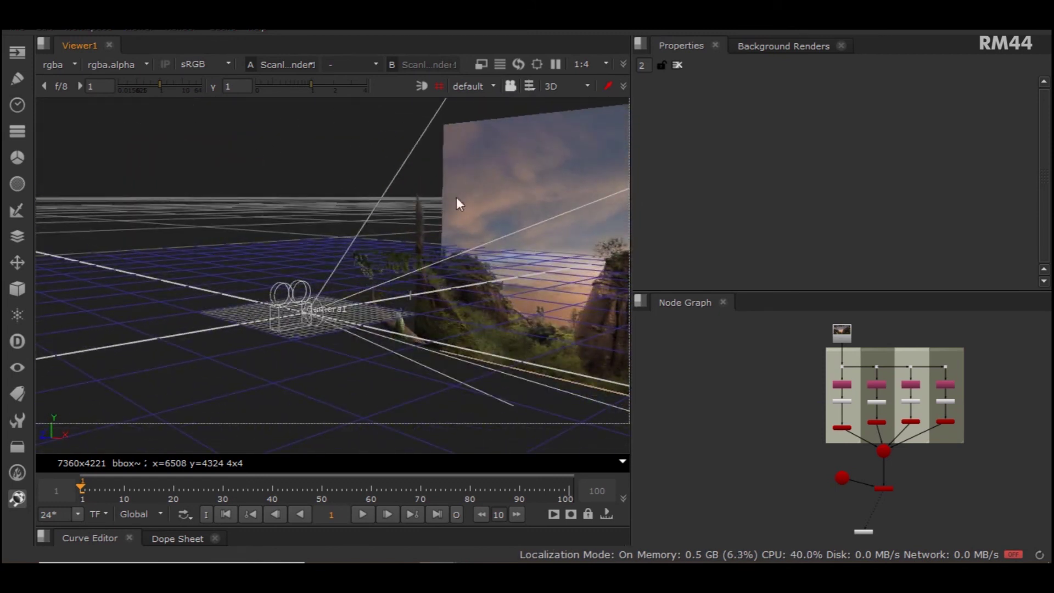
pyautogui.click(550, 87)
pyautogui.click(571, 103)
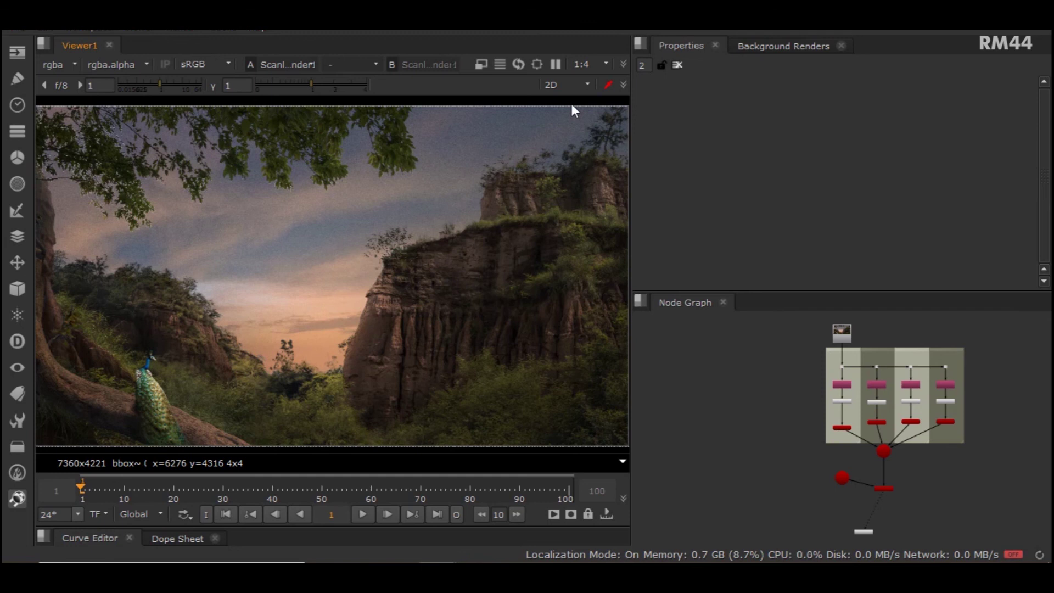
pyautogui.click(575, 85)
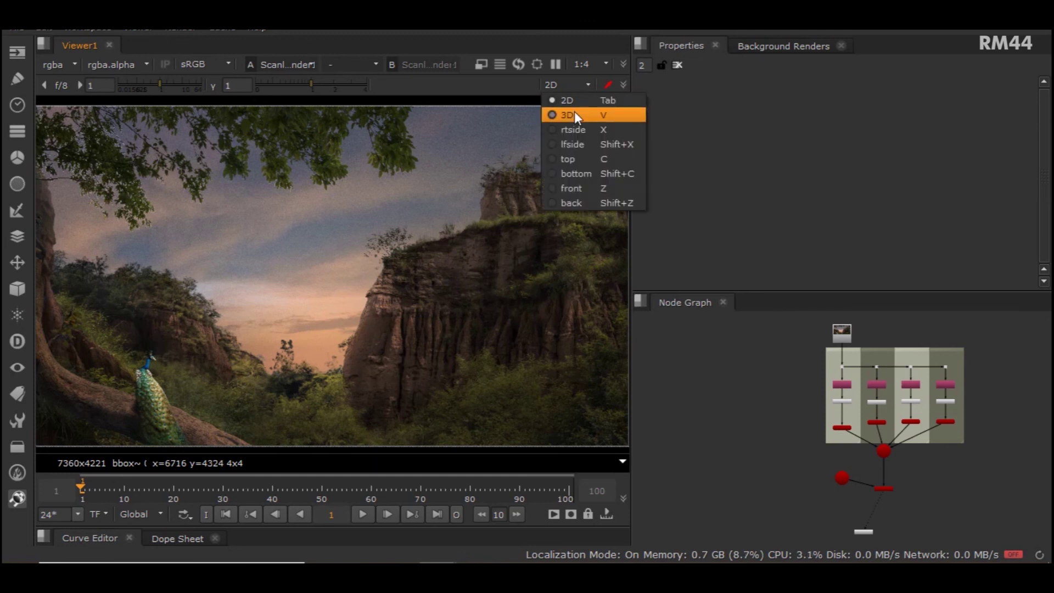
pyautogui.click(575, 110)
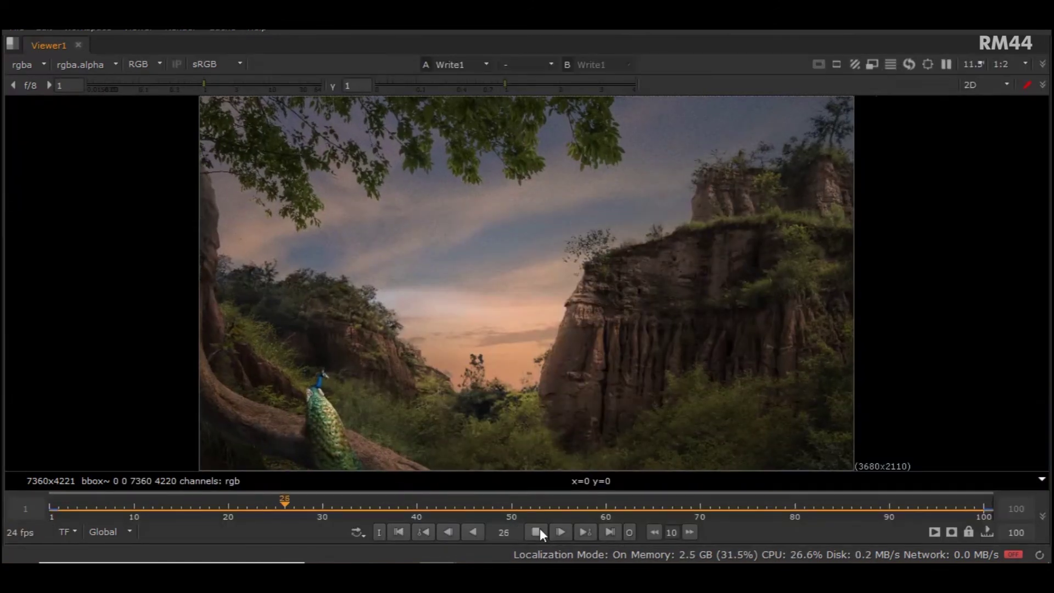